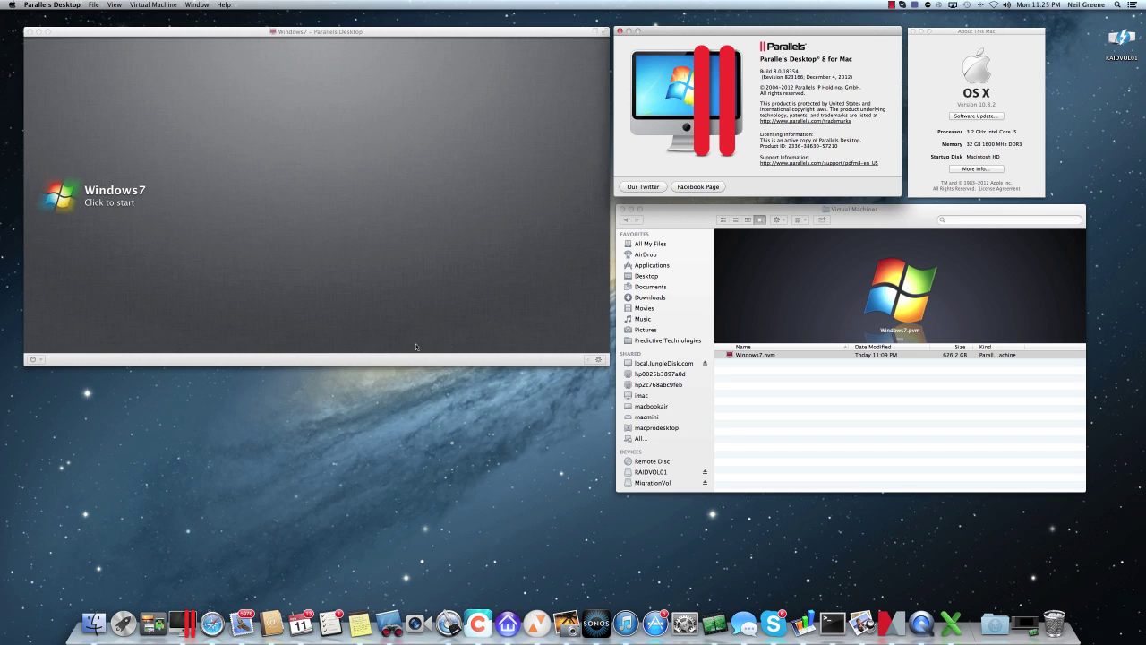
Select the Windows7.pvm file in Virtual Machines, then bring the About This Mac window forward
{"action": "left_click", "coordinate": [662, 221]}
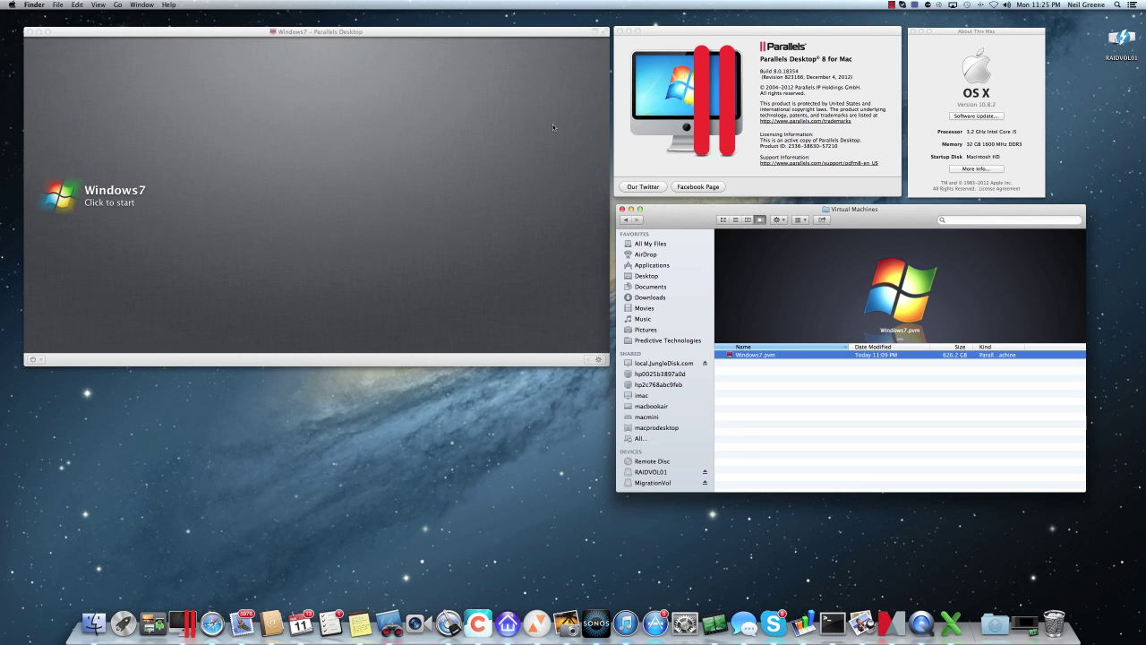
{"action": "left_click", "coordinate": [957, 95]}
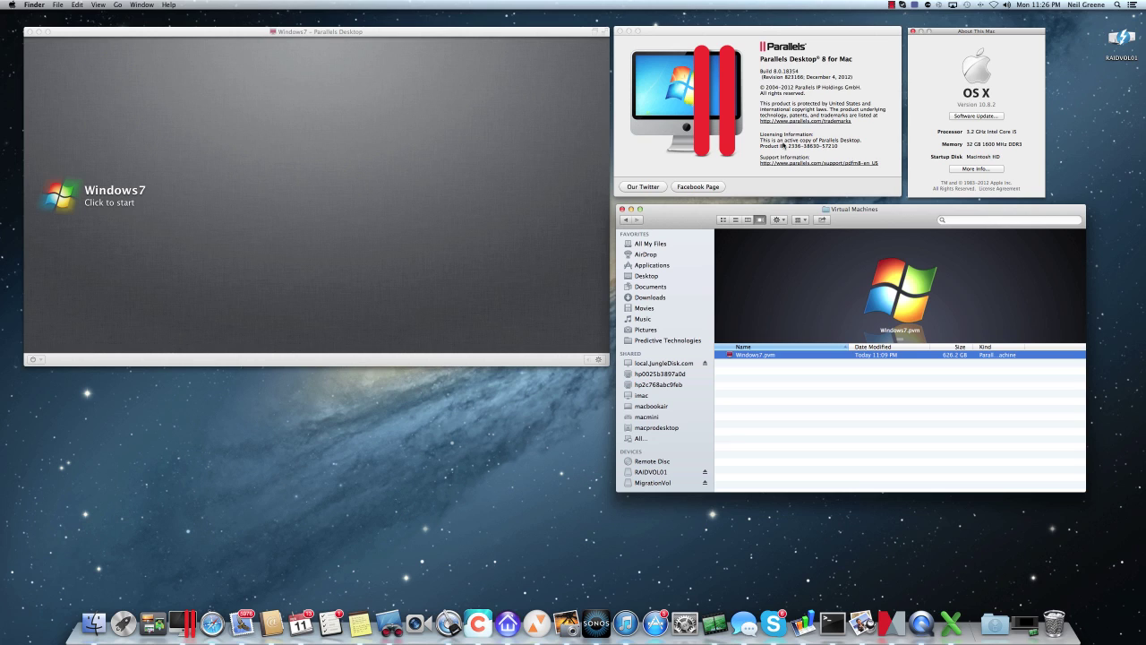
Nudge the Virtual Machines window slightly lower and select the RAIDVOL01 desktop drive
{"action": "left_click_drag", "start_coordinate": [691, 212], "coordinate": [691, 232]}
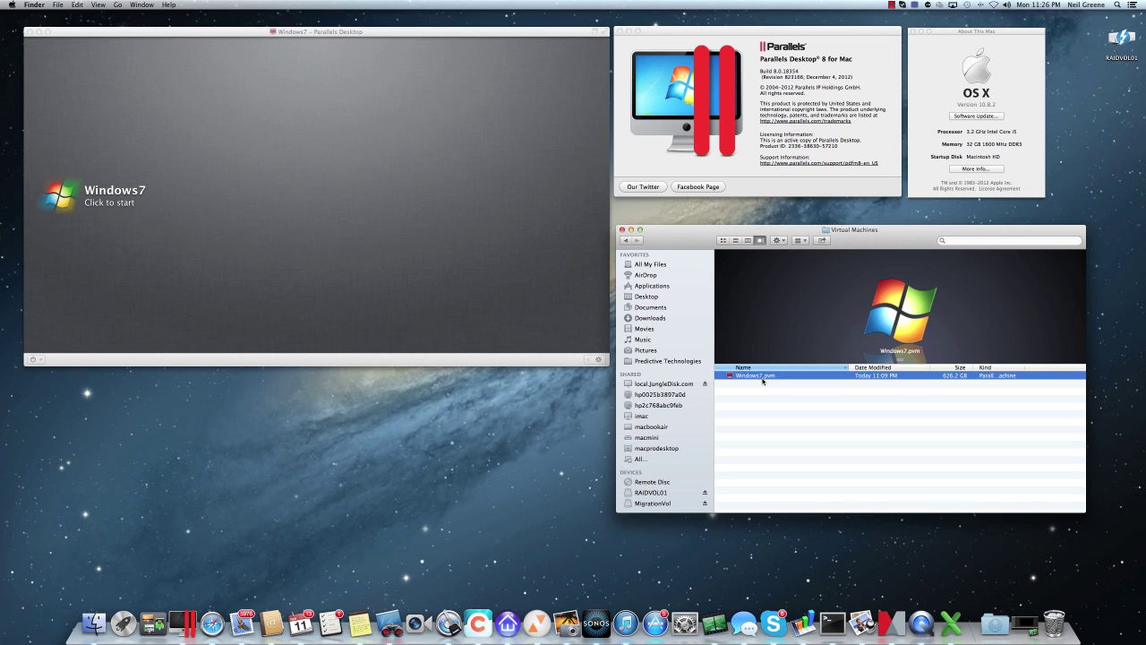
{"action": "left_click", "coordinate": [1119, 41]}
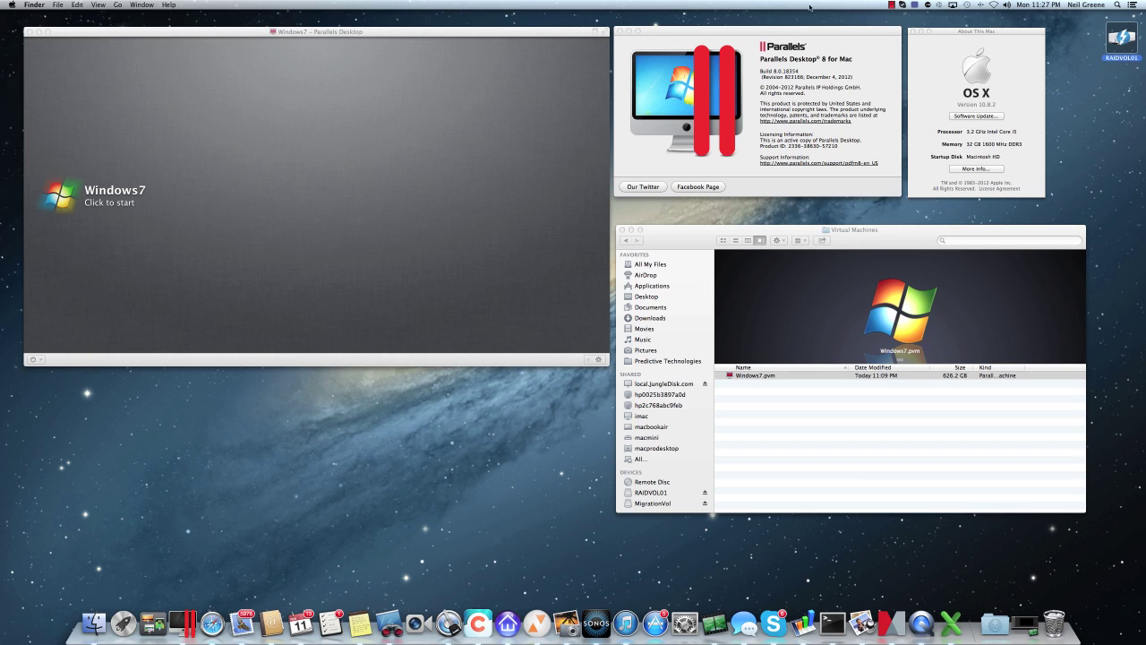
Switch to Safari and view the Apple watch article, then the RC Heli Nation forum tab
{"action": "left_click", "coordinate": [249, 35]}
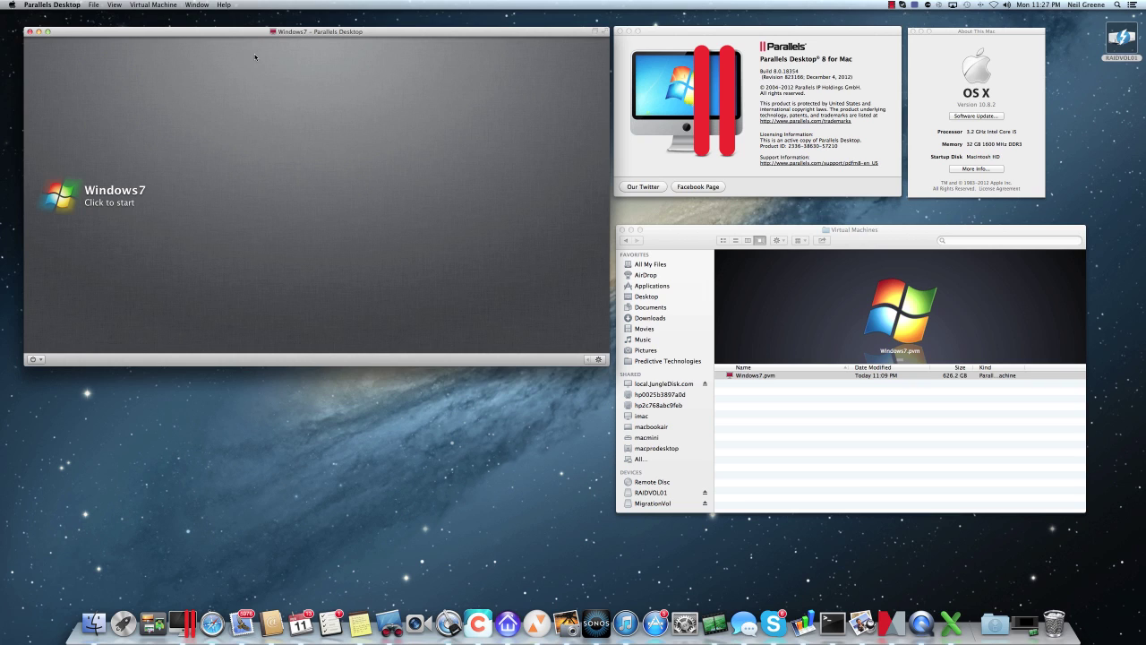
{"action": "key", "text": "super+Tab"}
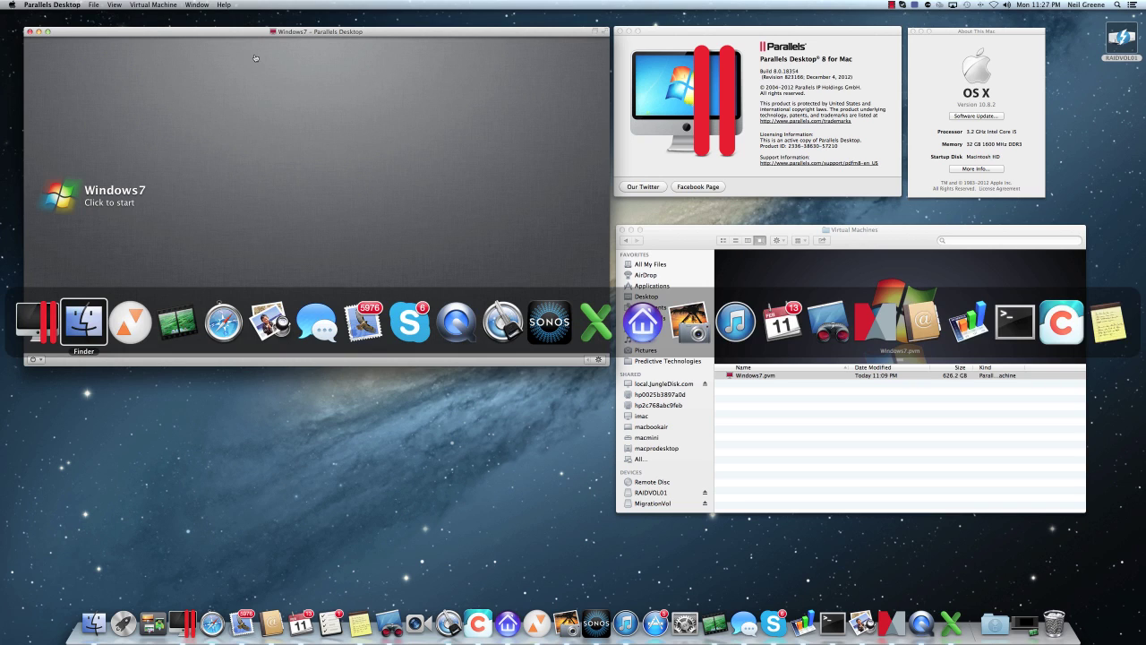
{"action": "key", "text": "super+Tab"}
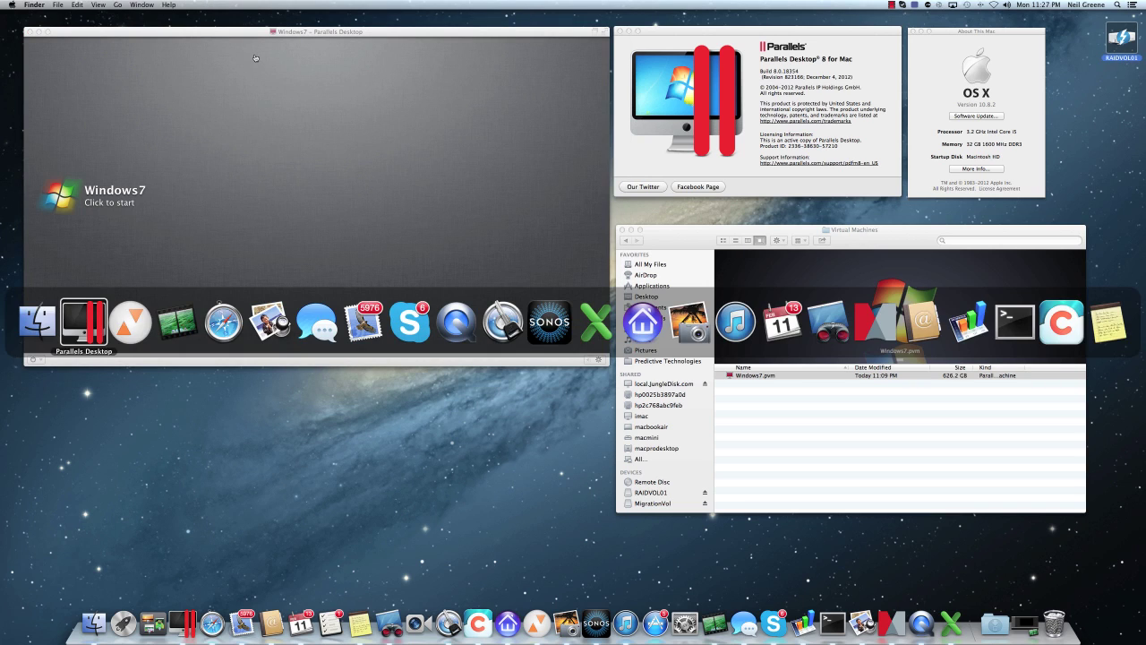
{"action": "key", "text": "super+Tab"}
{"action": "key", "text": "super+Tab"}
{"action": "key", "text": "super+Tab"}
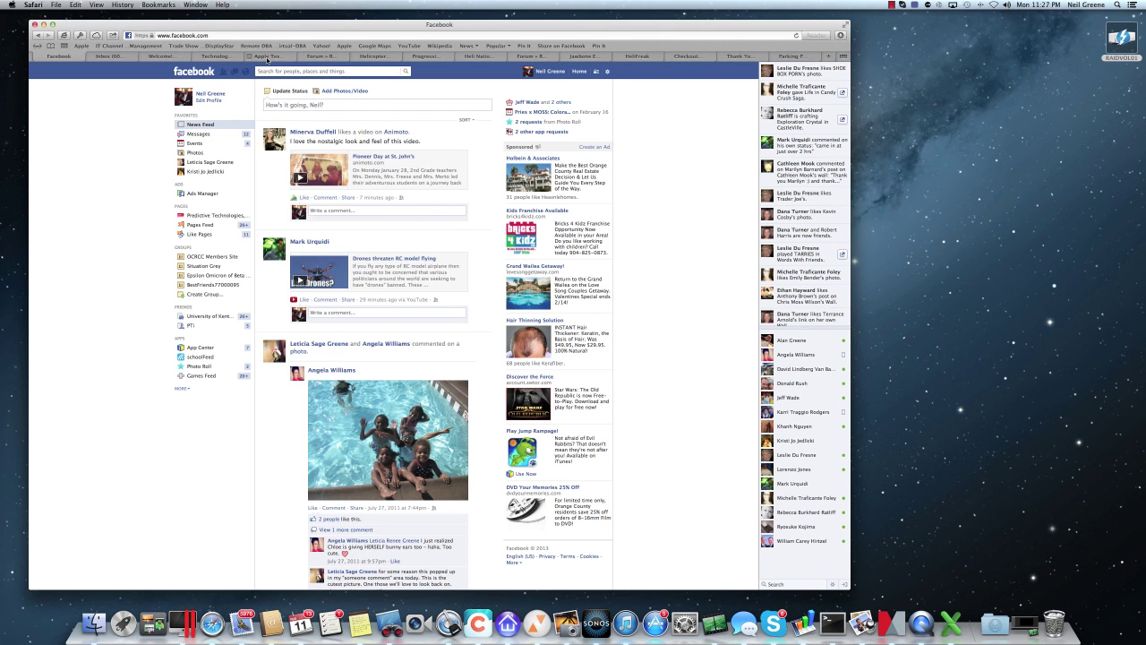
{"action": "left_click", "coordinate": [267, 56]}
{"action": "left_click", "coordinate": [323, 56]}
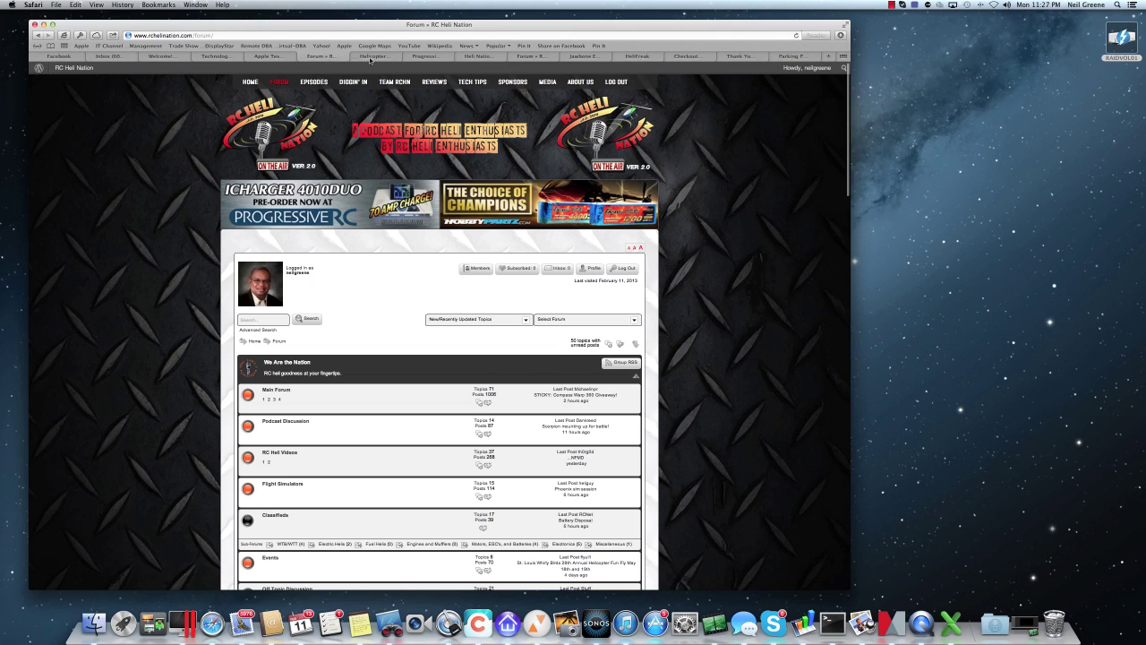
Cycle through Preview back to Parallels Desktop and boot the Windows7 virtual machine
{"action": "key", "text": "super+Tab"}
{"action": "key", "text": "super+Tab"}
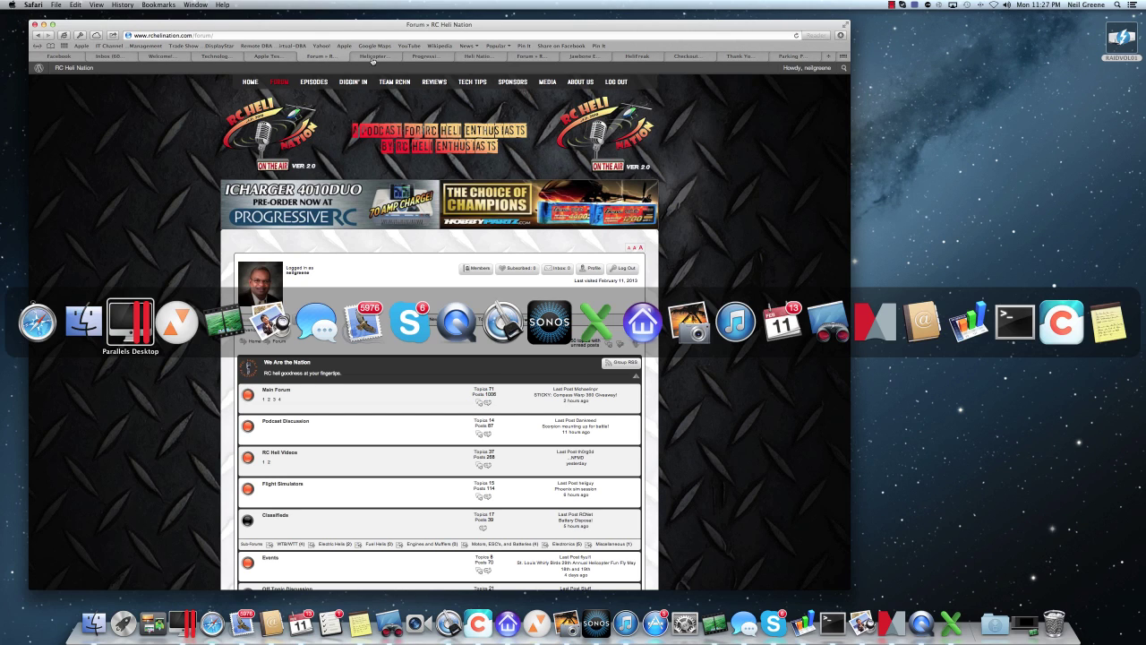
{"action": "key", "text": "super+Tab"}
{"action": "key", "text": "super+Tab"}
{"action": "key", "text": "super+Tab"}
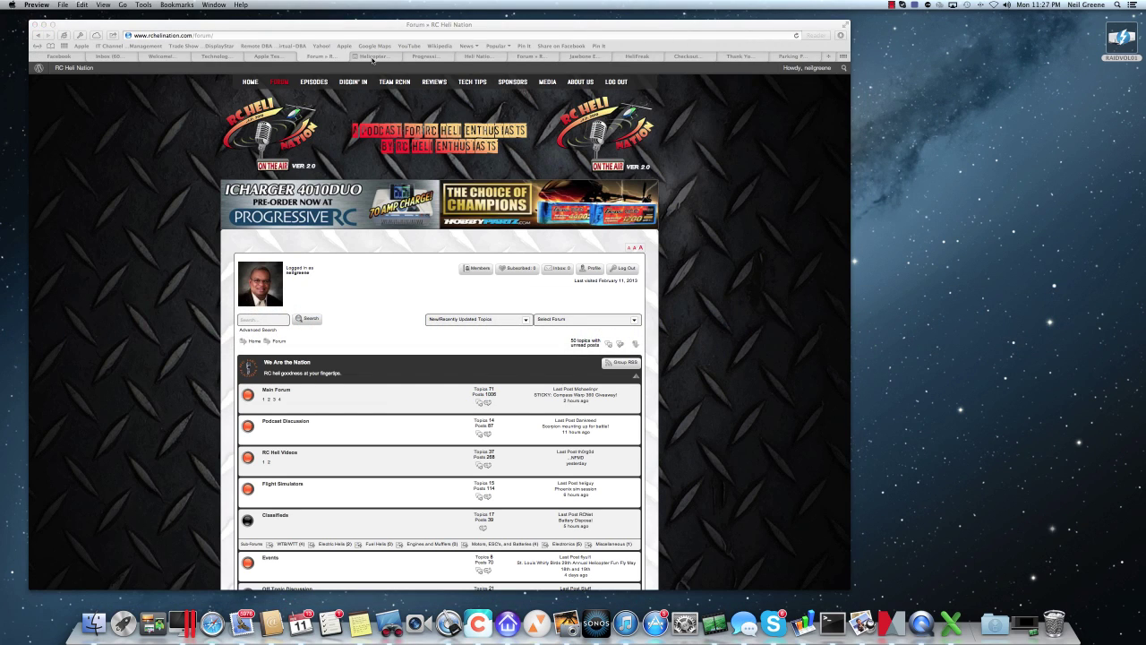
{"action": "key", "text": "super+Tab"}
{"action": "key", "text": "super+Tab"}
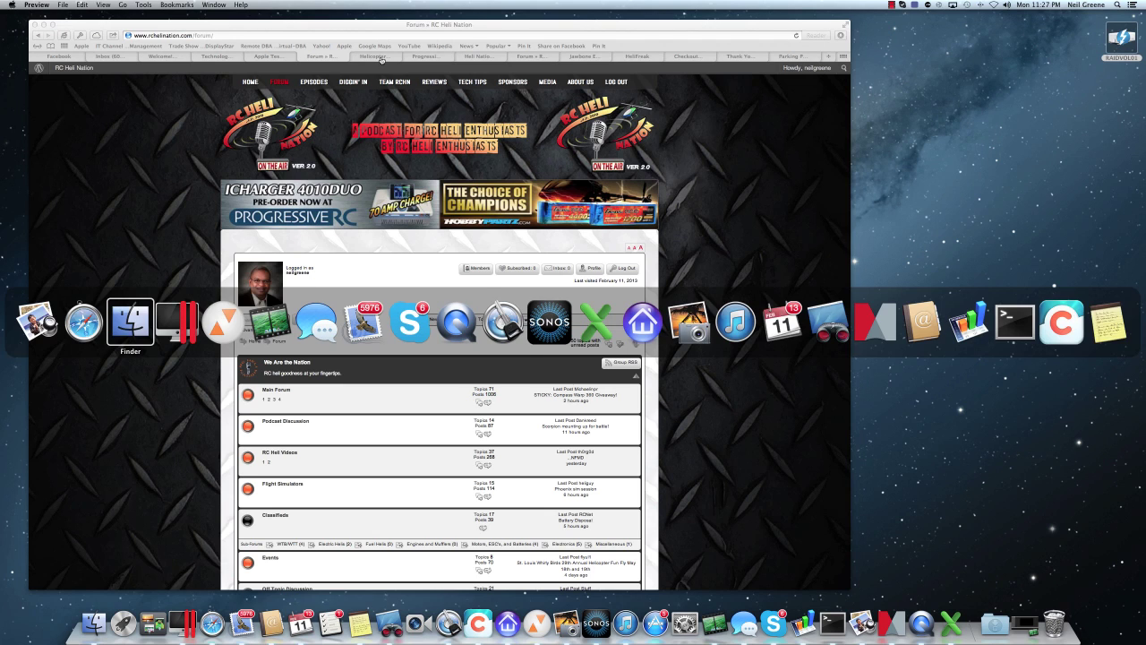
{"action": "key", "text": "super+Tab"}
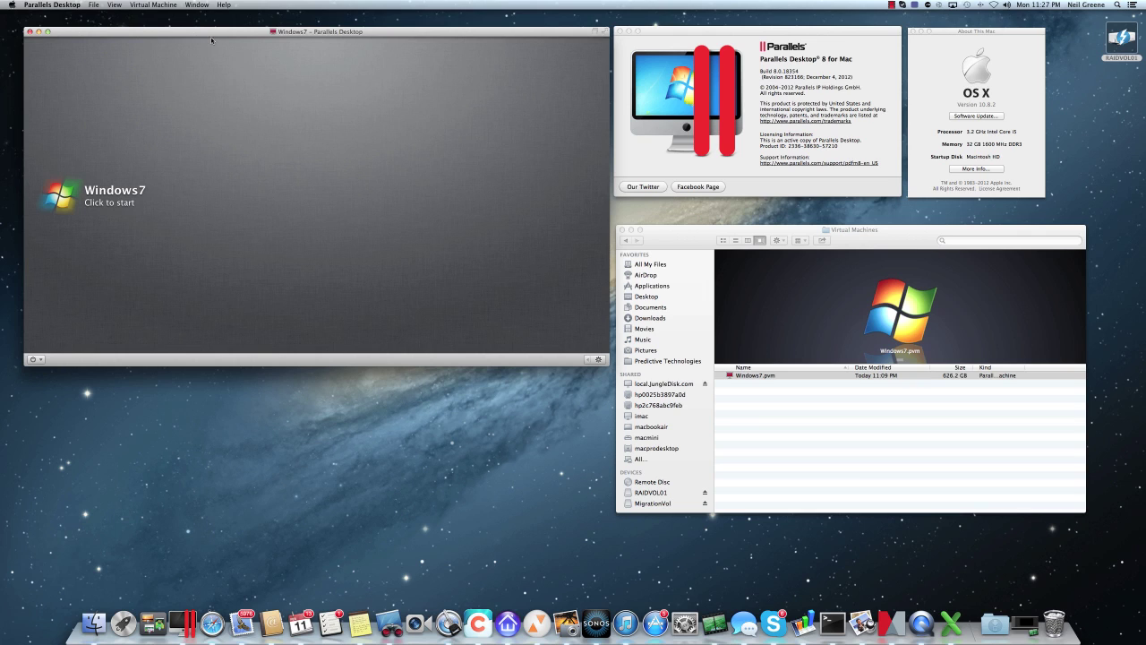
{"action": "left_click", "coordinate": [61, 201]}
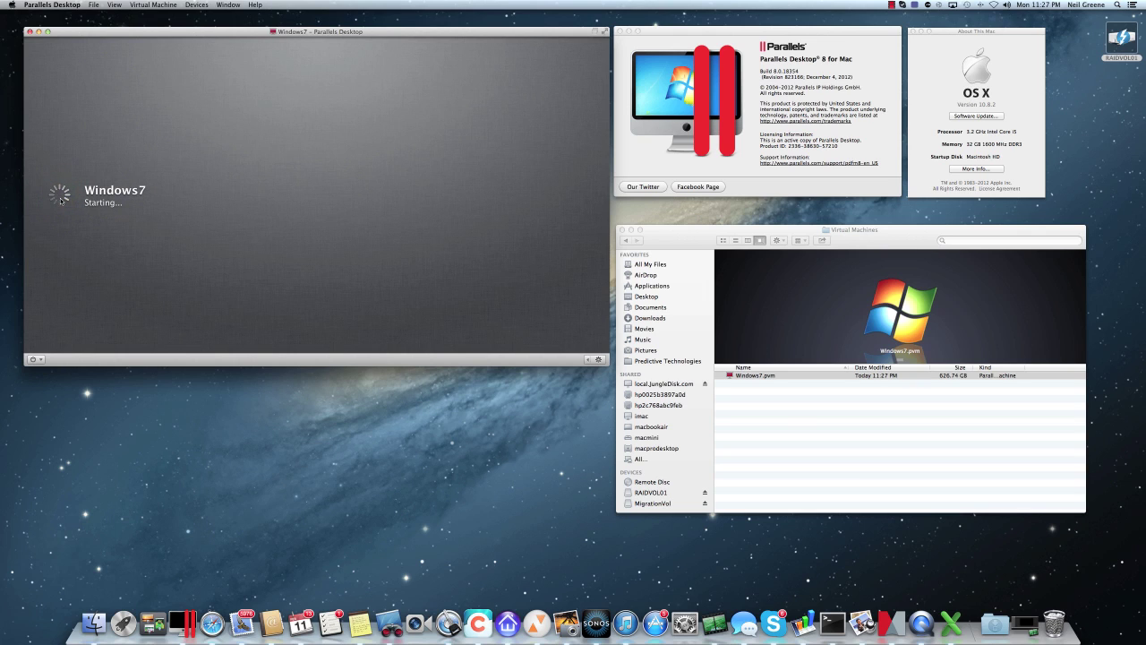
Close the Parallels about, About This Mac and Virtual Machines windows, then center the VM window
{"action": "left_click", "coordinate": [620, 32]}
{"action": "left_click", "coordinate": [912, 32]}
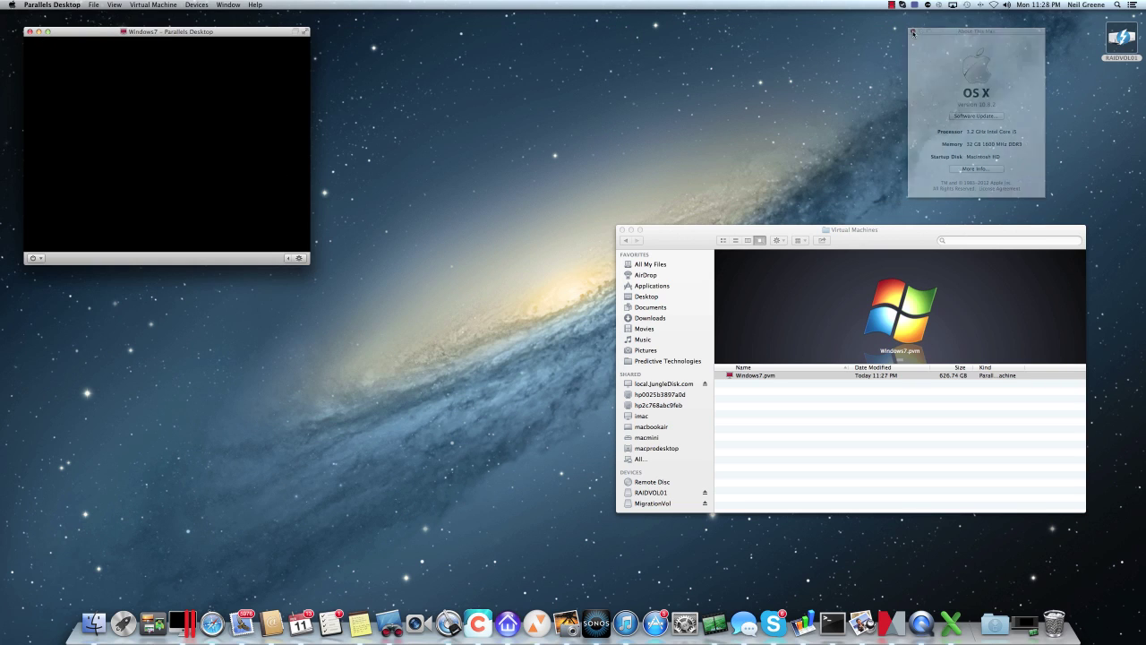
{"action": "left_click", "coordinate": [622, 229]}
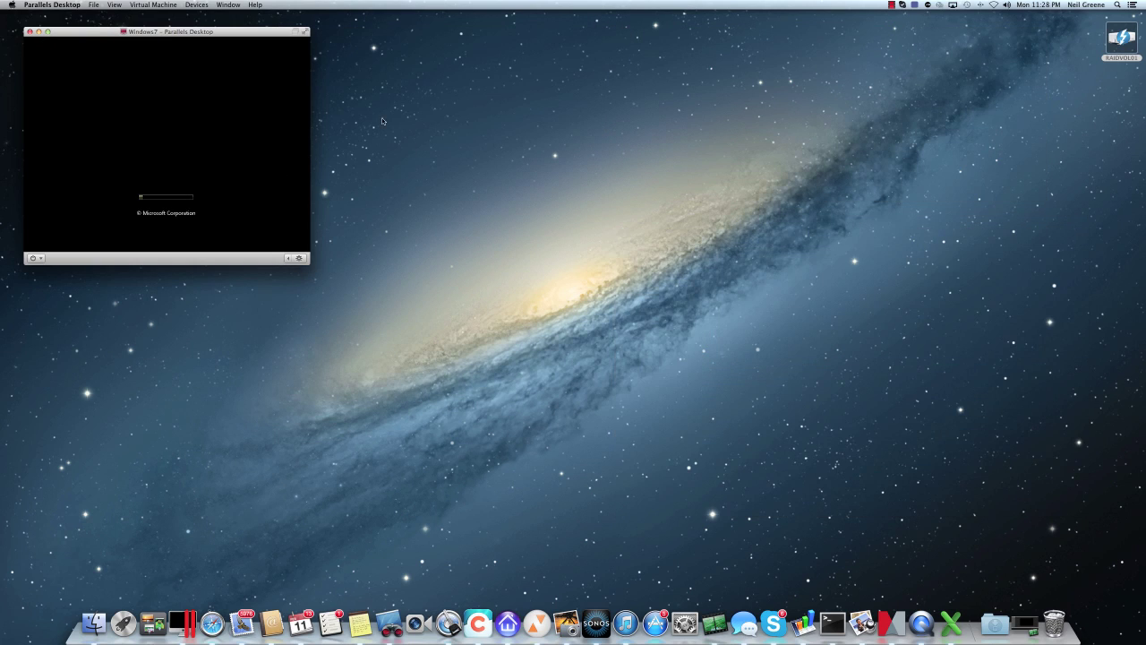
{"action": "left_click_drag", "start_coordinate": [234, 36], "coordinate": [458, 93]}
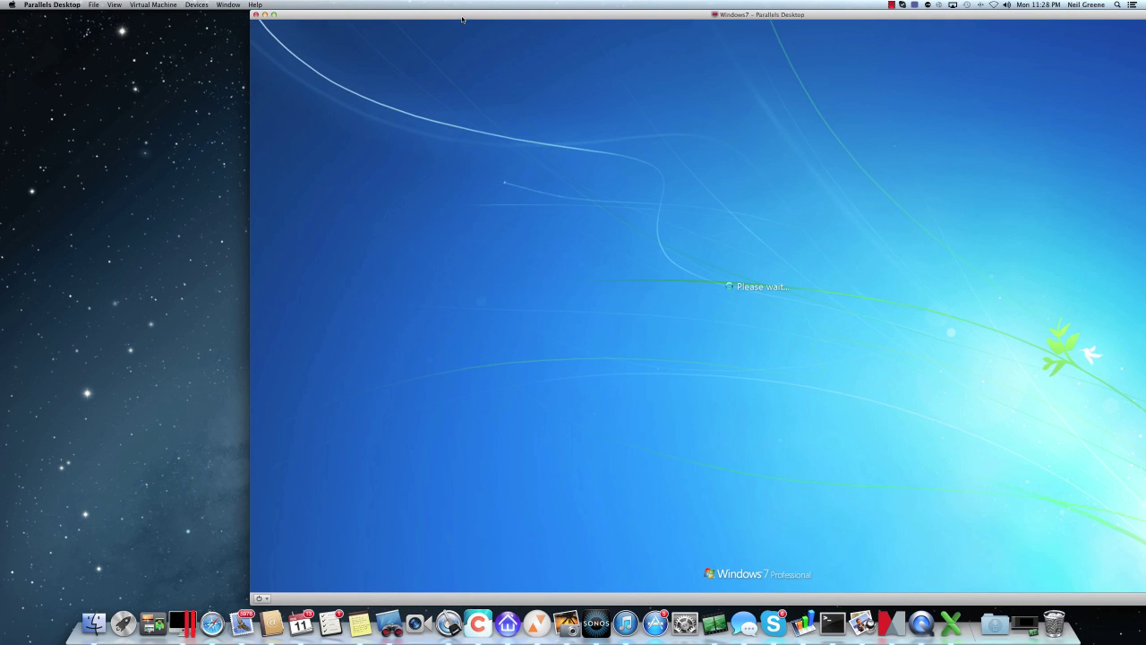
{"action": "left_click_drag", "start_coordinate": [462, 19], "coordinate": [291, 25]}
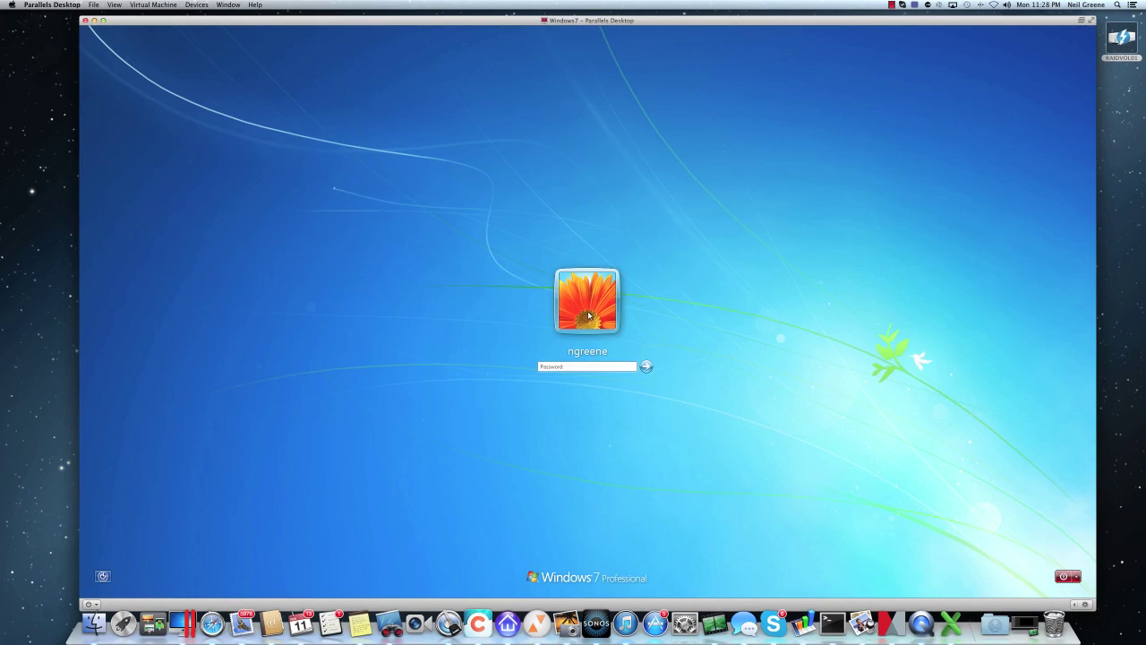
Enter the Windows account password and sign in
{"action": "left_click", "coordinate": [589, 315]}
{"action": "type", "text": "*****"}
{"action": "key", "text": "Return"}
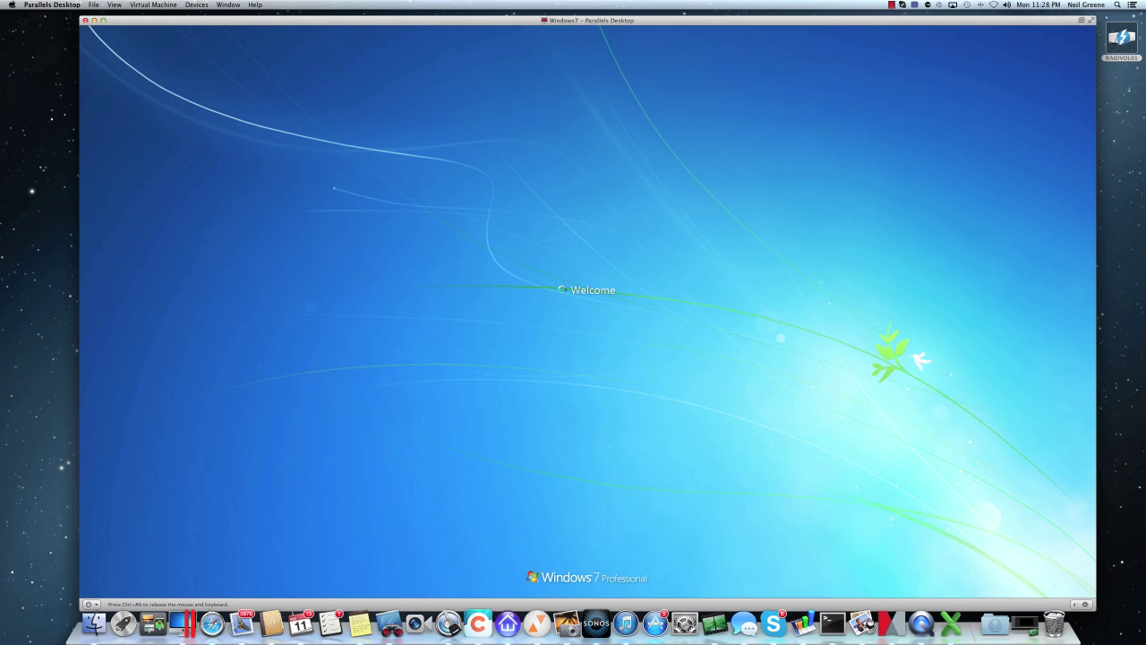
{"action": "key", "text": "super+Tab"}
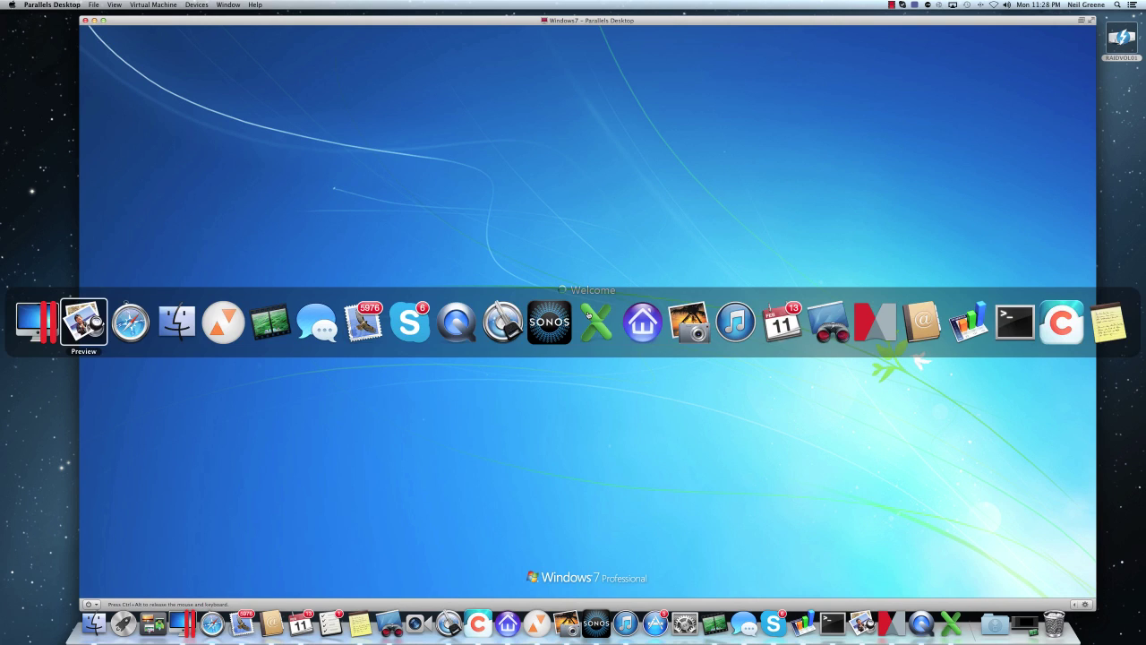
{"action": "key", "text": "super+Tab"}
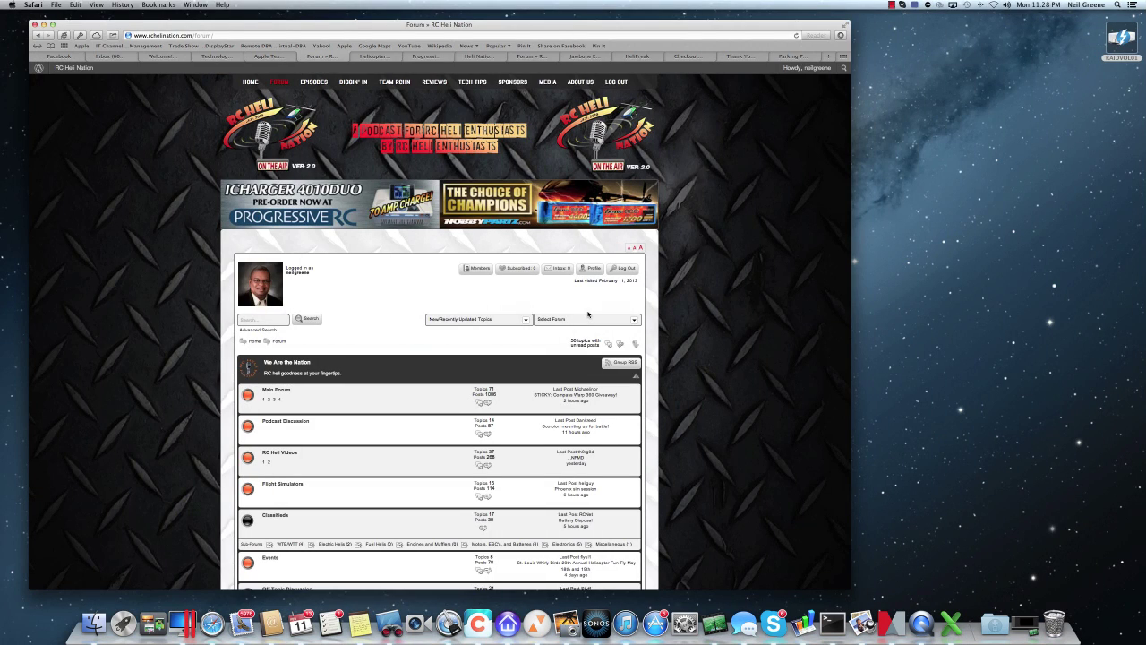
{"action": "key", "text": "super+Tab"}
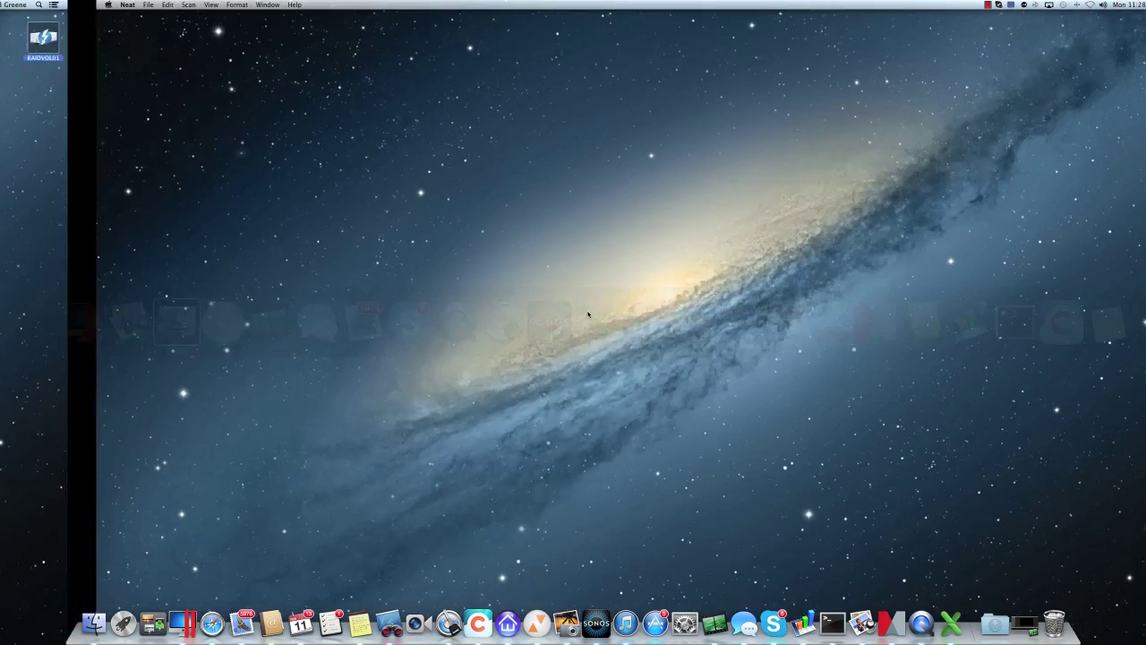
{"action": "key", "text": "super+Tab"}
{"action": "key", "text": "super+Tab"}
{"action": "key", "text": "super+Tab"}
{"action": "key", "text": "super+Tab"}
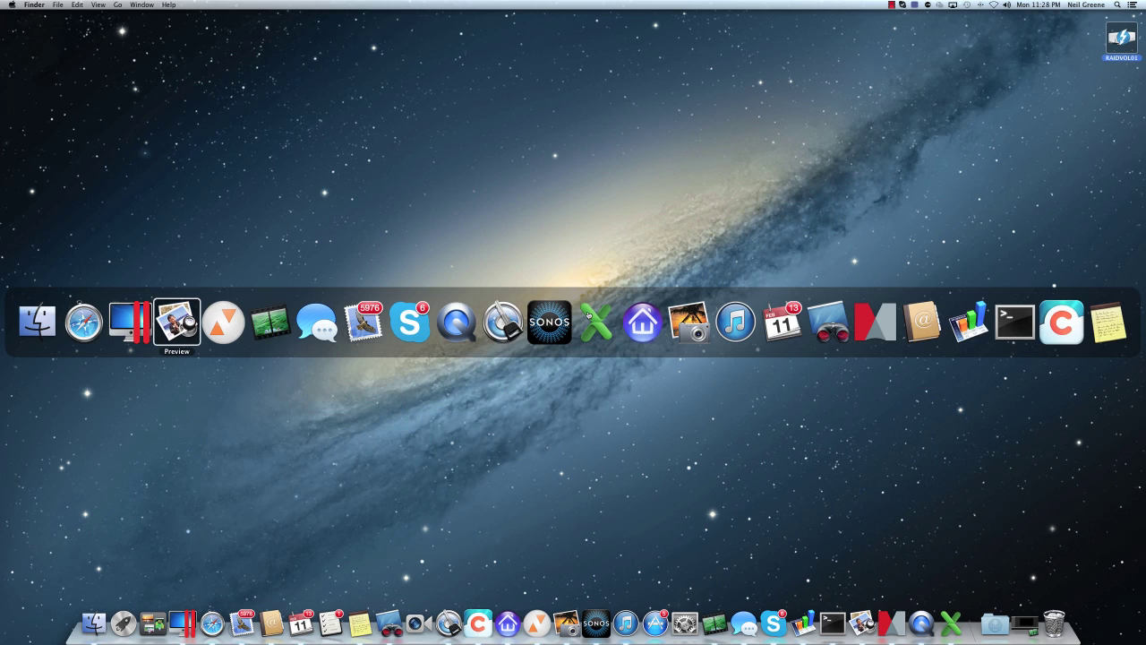
{"action": "key", "text": "super+Tab"}
{"action": "key", "text": "super+Tab"}
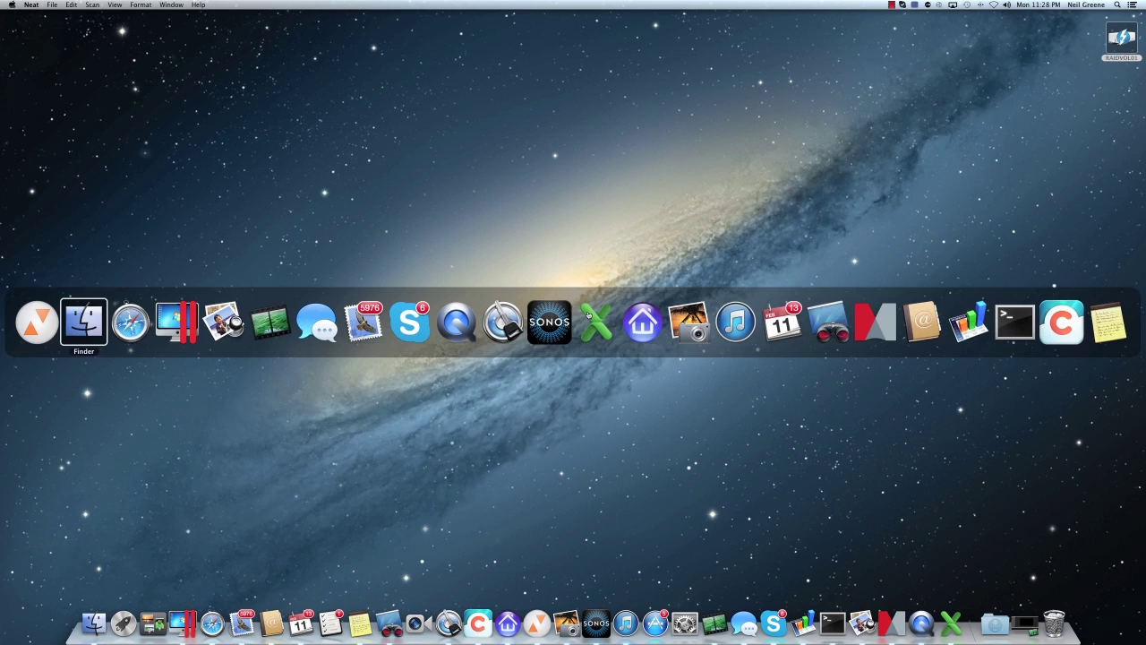
{"action": "key", "text": "super+Tab"}
{"action": "key", "text": "super+Tab"}
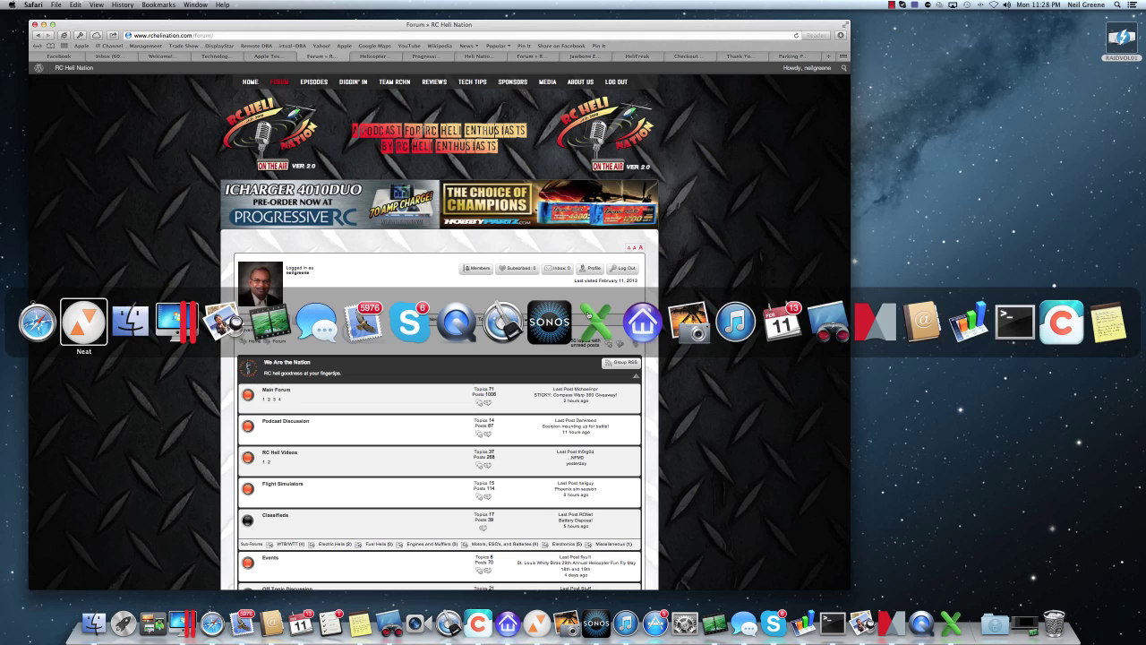
{"action": "key", "text": "super+Tab"}
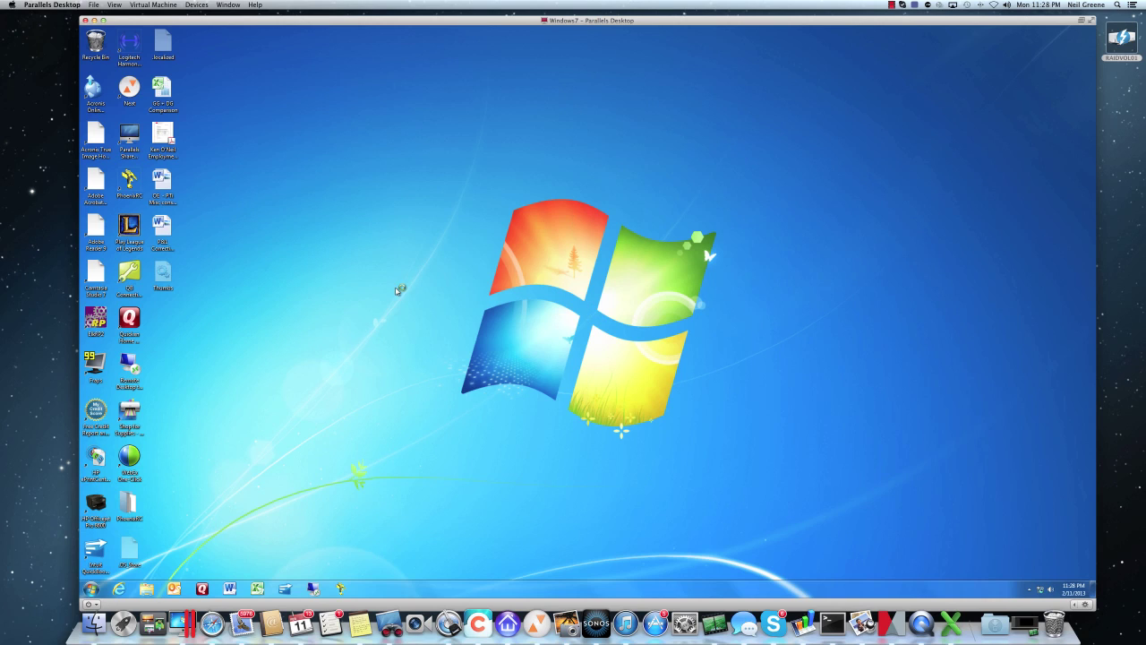
Open the Windows 7 Start menu showing recent PowerPoint 2010 presentations
{"action": "left_click", "coordinate": [92, 590]}
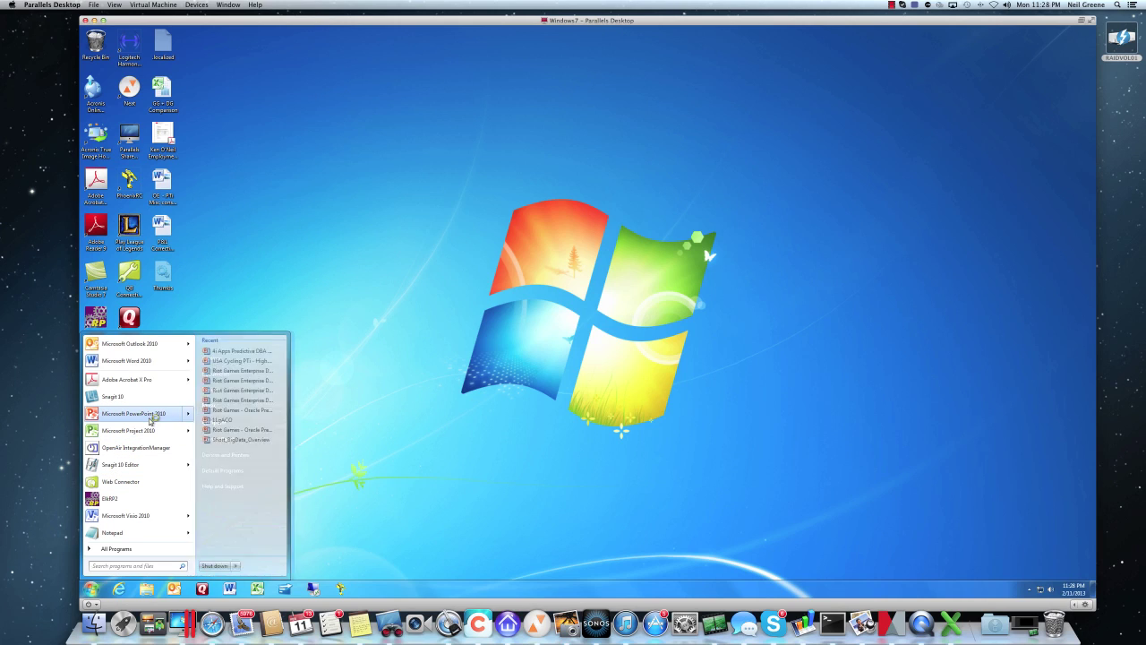
Dismiss the Start menu, select the PhoenixRC shortcut, and check the View menu without choosing anything
{"action": "left_click", "coordinate": [257, 309]}
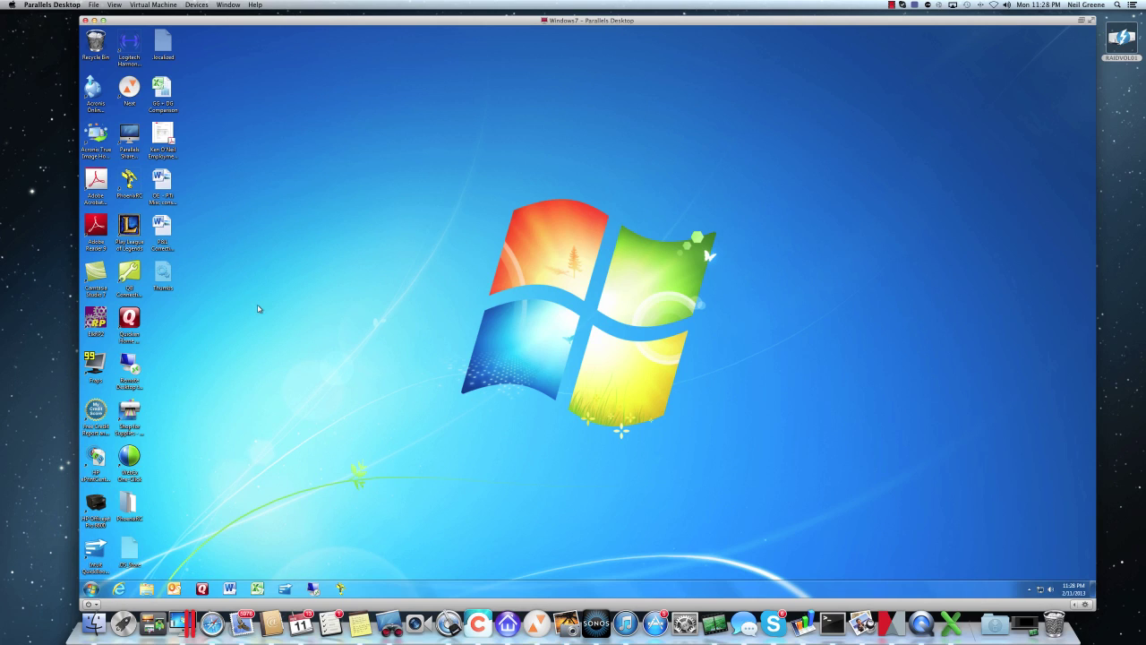
{"action": "left_click", "coordinate": [129, 185]}
{"action": "left_click", "coordinate": [114, 4]}
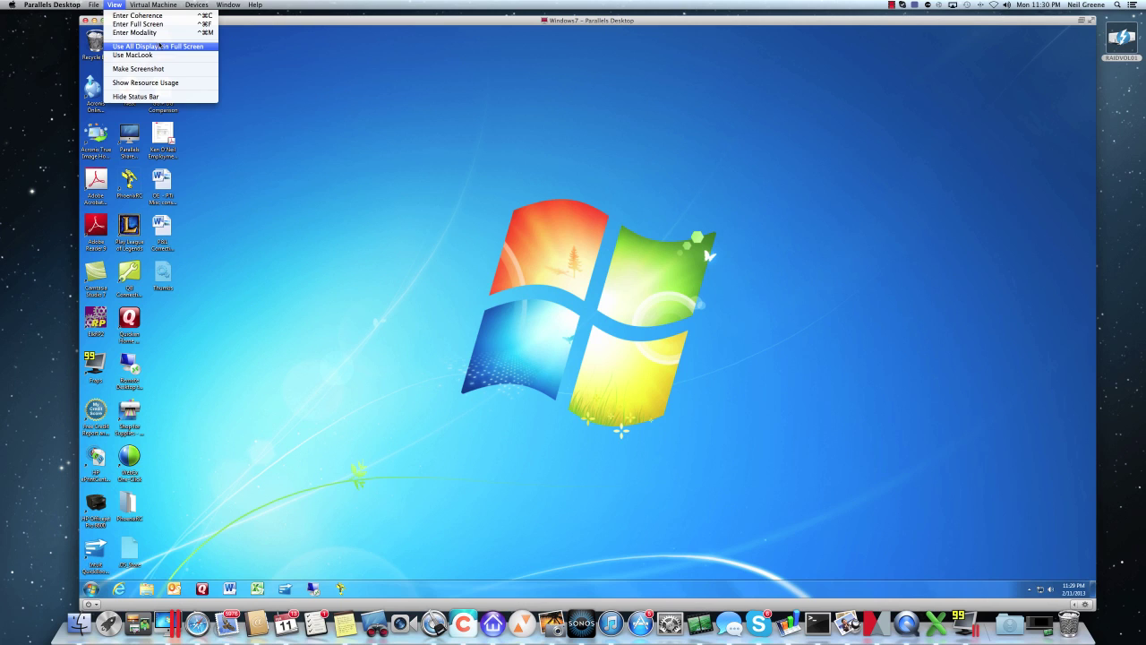
{"action": "left_click", "coordinate": [233, 34]}
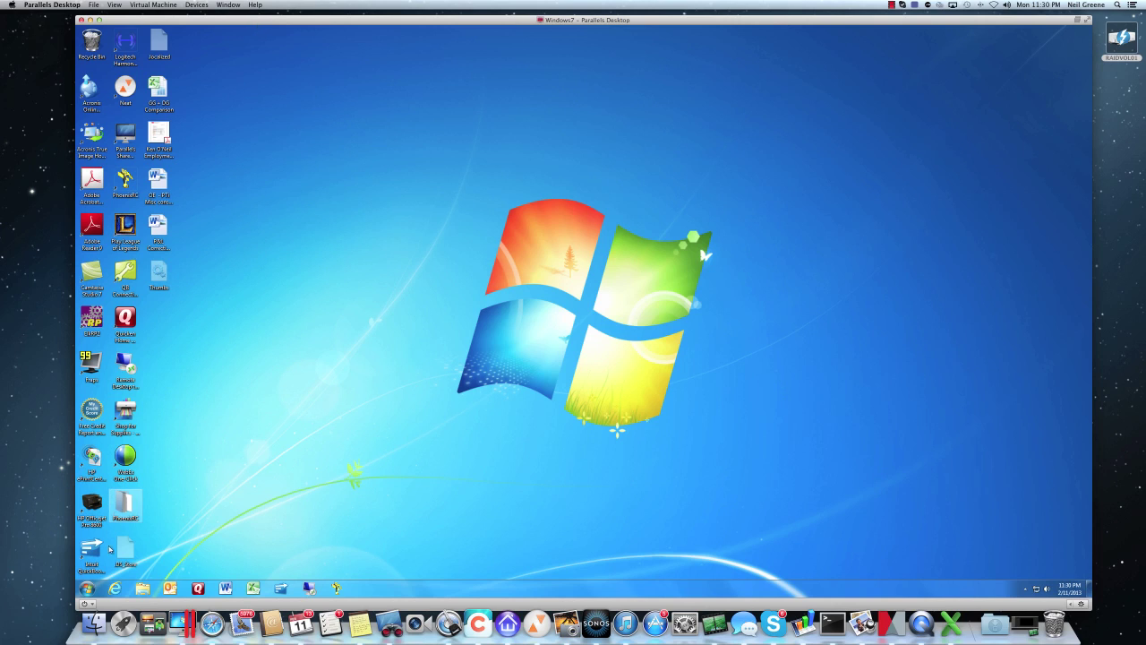
{"action": "left_click", "coordinate": [88, 588]}
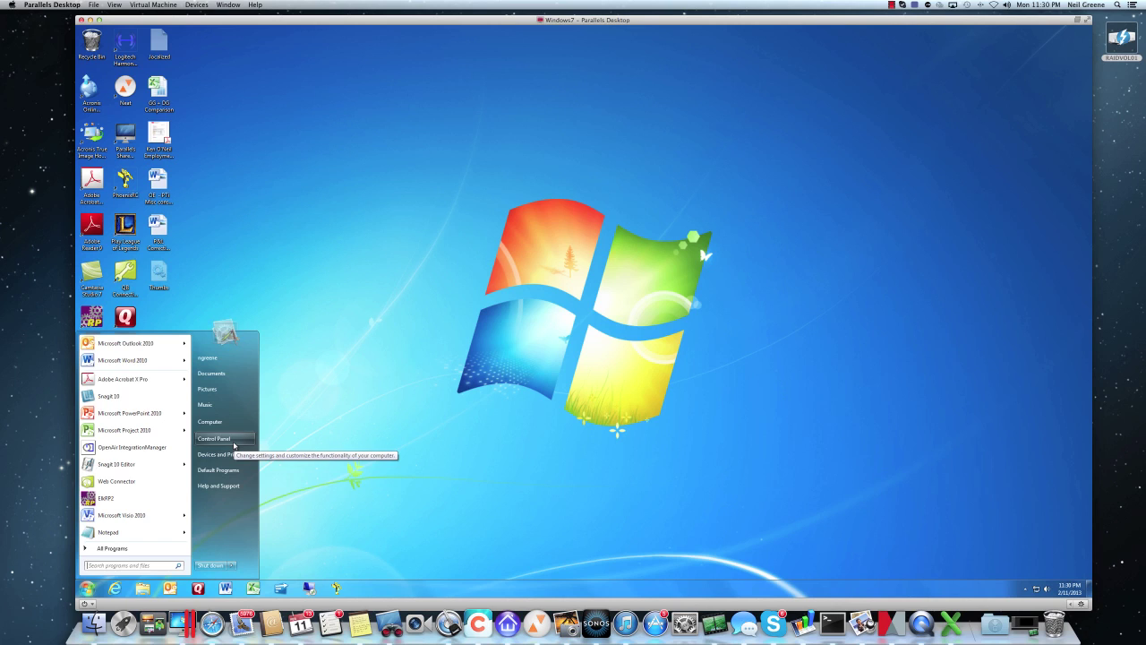
{"action": "left_click", "coordinate": [214, 421]}
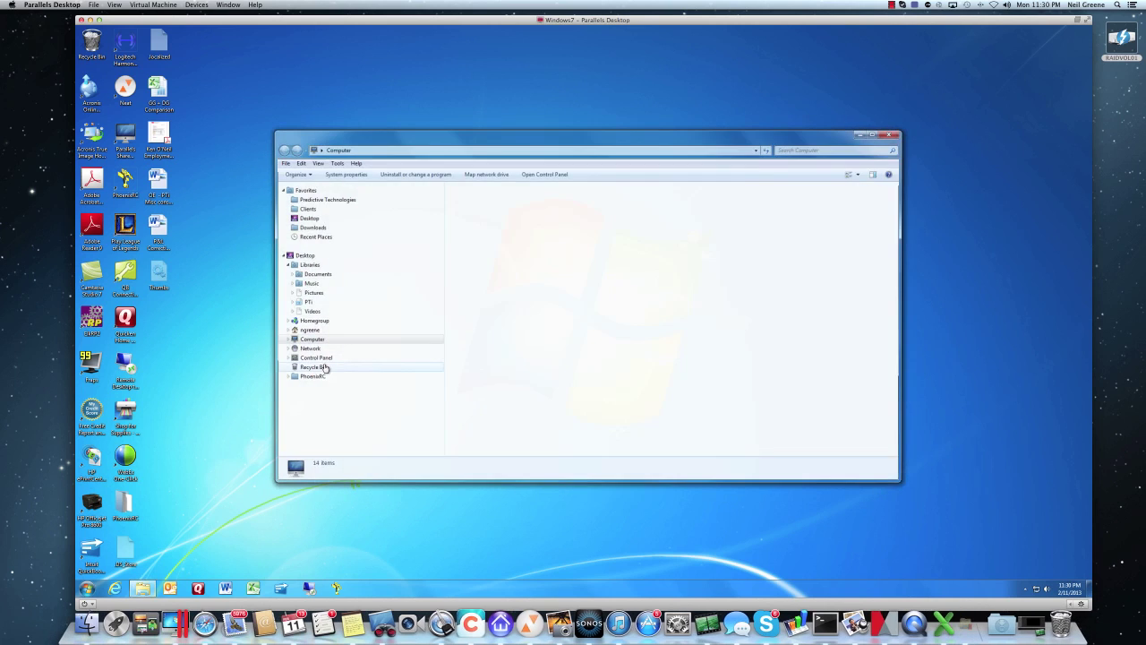
{"action": "left_click", "coordinate": [345, 178]}
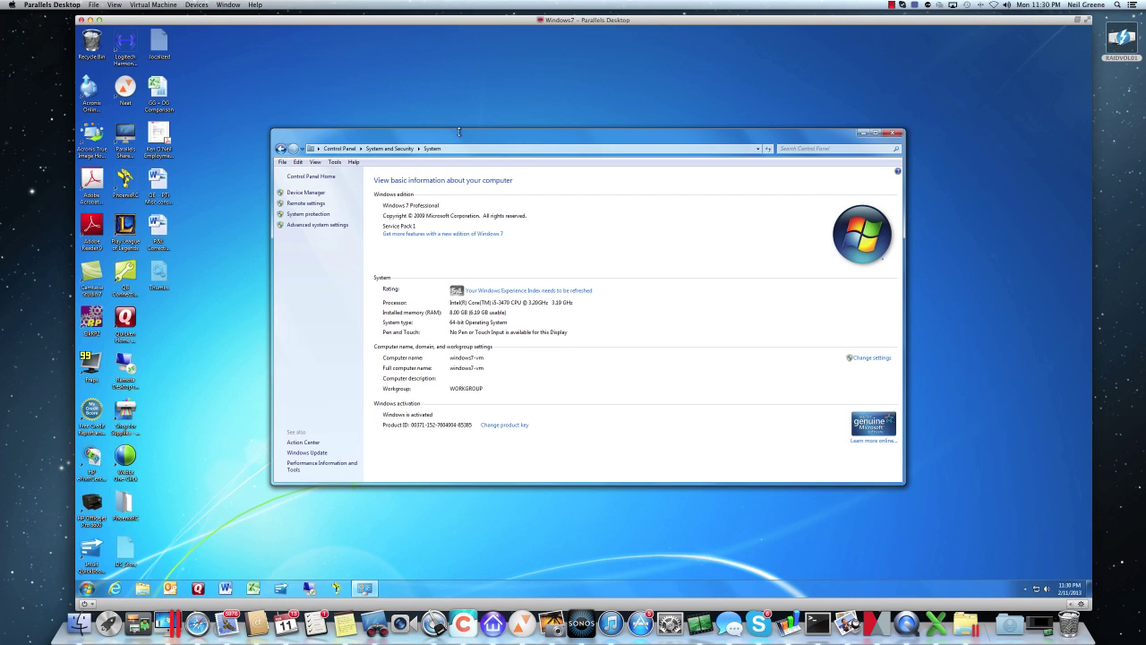
{"action": "left_click_drag", "start_coordinate": [461, 137], "coordinate": [454, 121]}
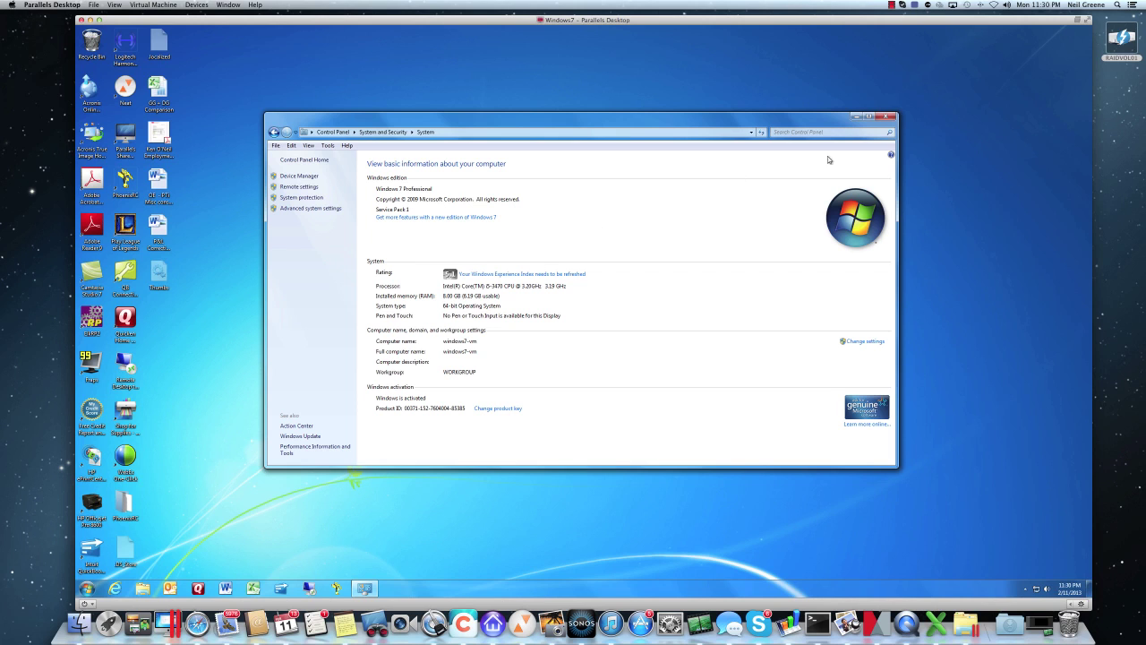
{"action": "left_click", "coordinate": [888, 116]}
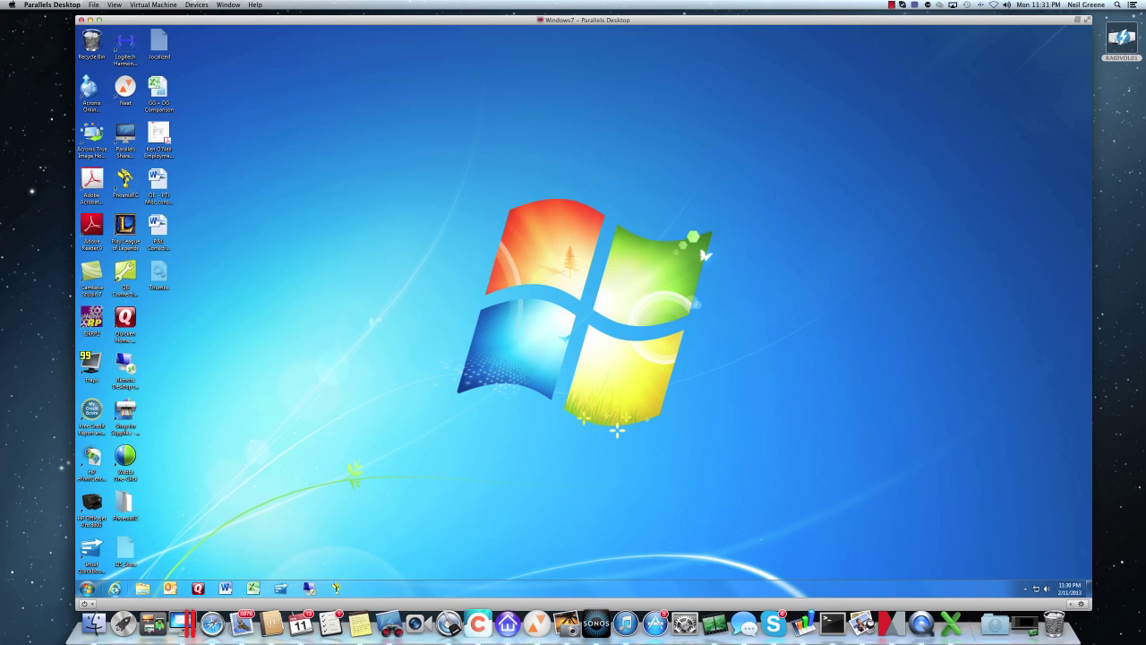
{"action": "left_click", "coordinate": [116, 588]}
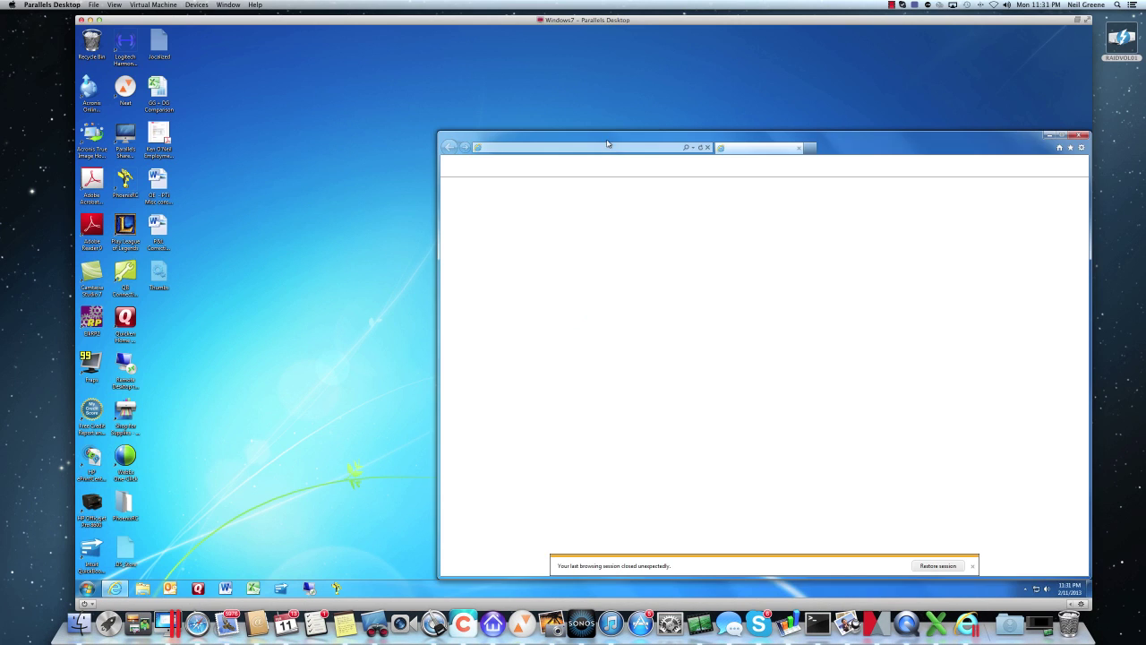
{"action": "left_click_drag", "start_coordinate": [607, 143], "coordinate": [492, 116]}
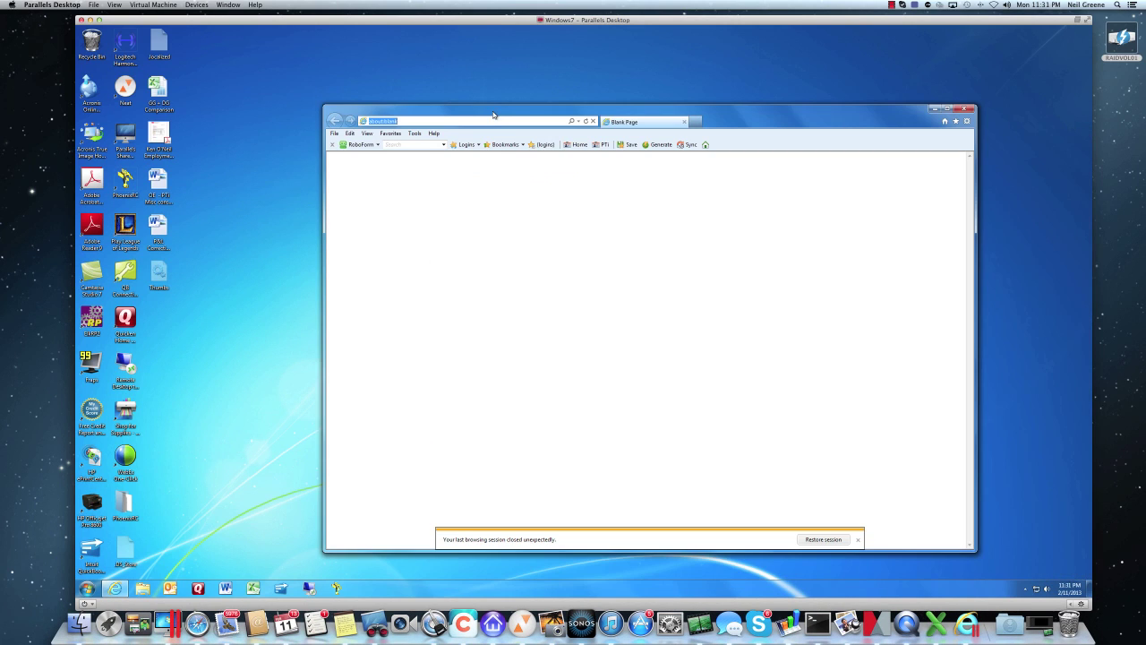
{"action": "type", "text": "www.rch"}
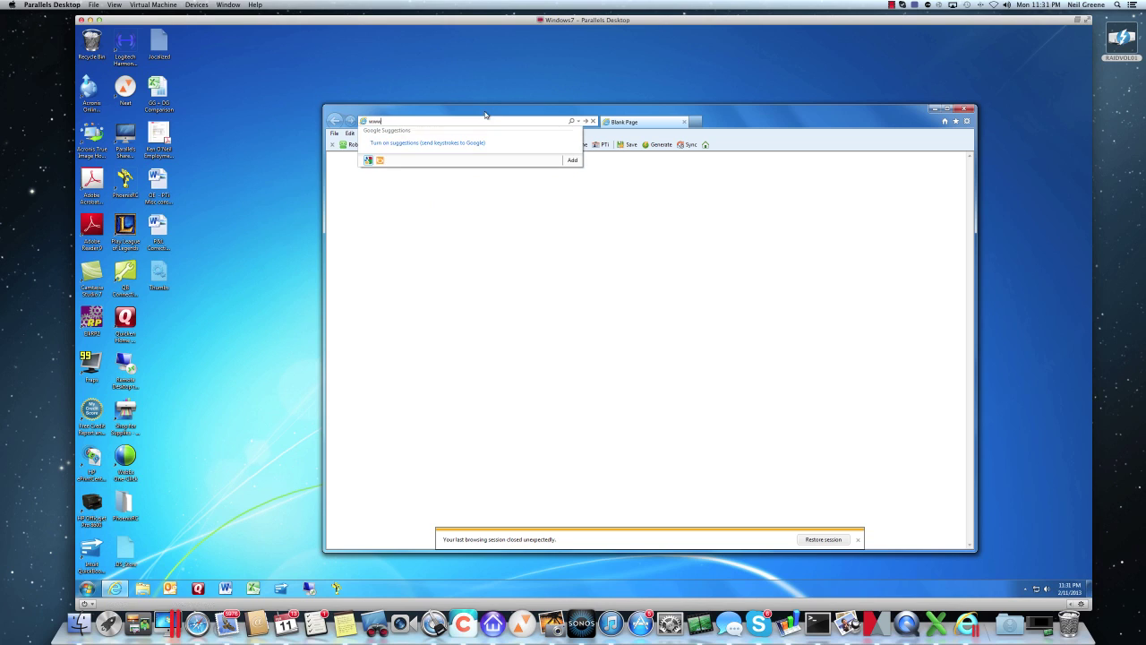
{"action": "type", "text": "elination.com"}
{"action": "key", "text": "Return"}
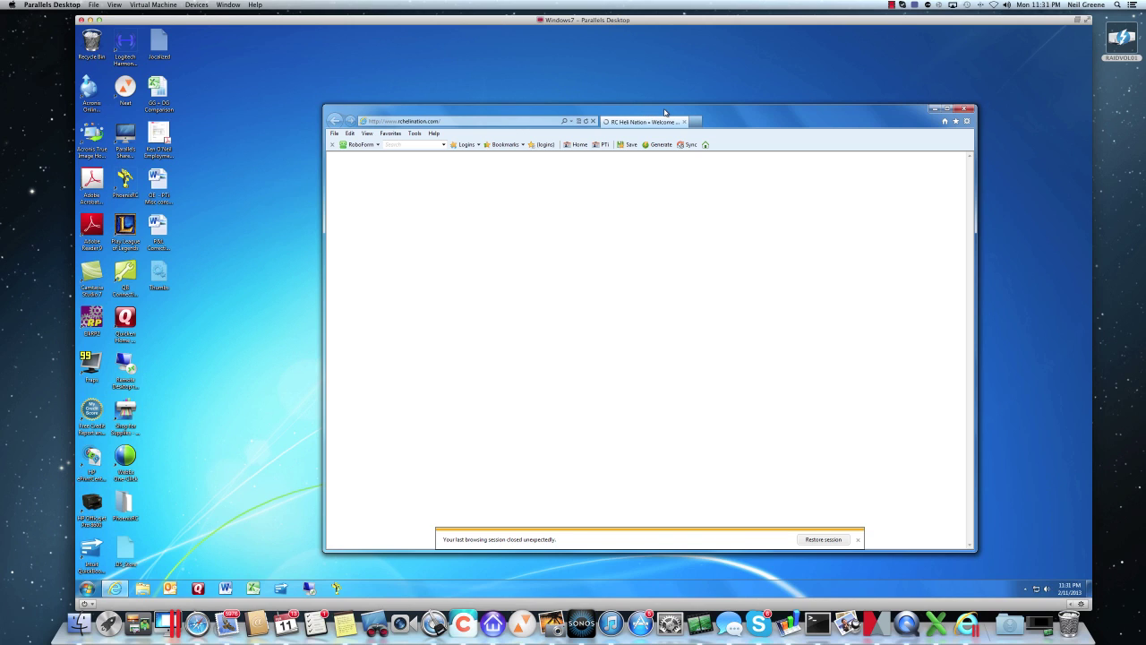
Dismiss the session-restore notice, reposition and scroll the page, then minimize the browser
{"action": "left_click", "coordinate": [858, 539]}
{"action": "left_click_drag", "start_coordinate": [730, 118], "coordinate": [662, 88]}
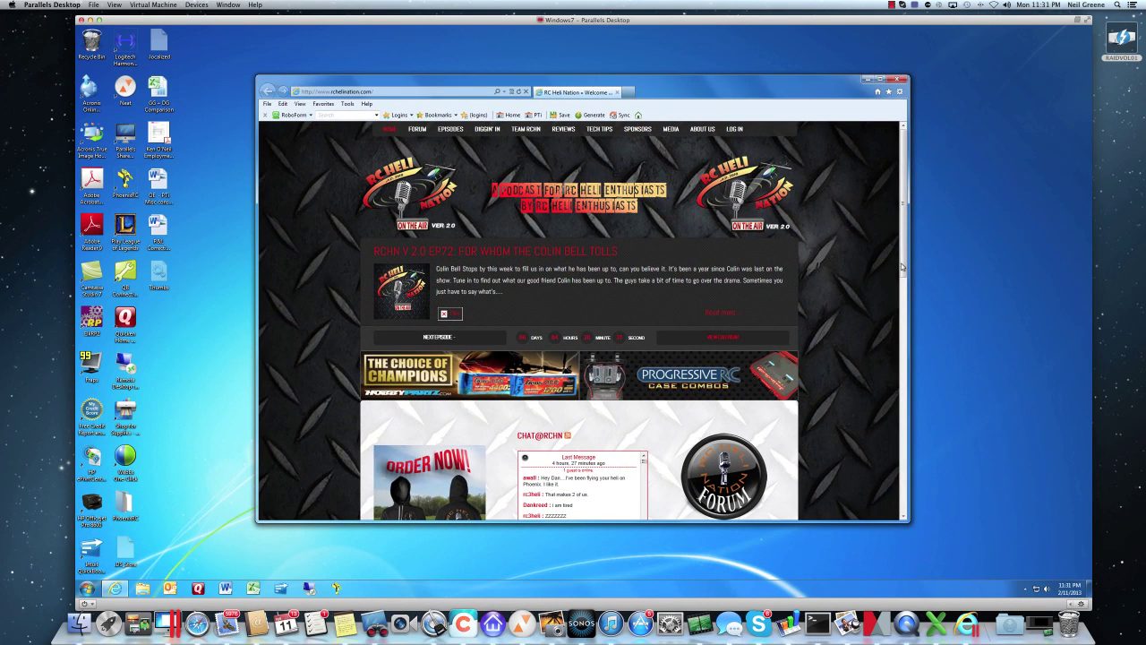
{"action": "left_click_drag", "start_coordinate": [905, 268], "coordinate": [906, 316]}
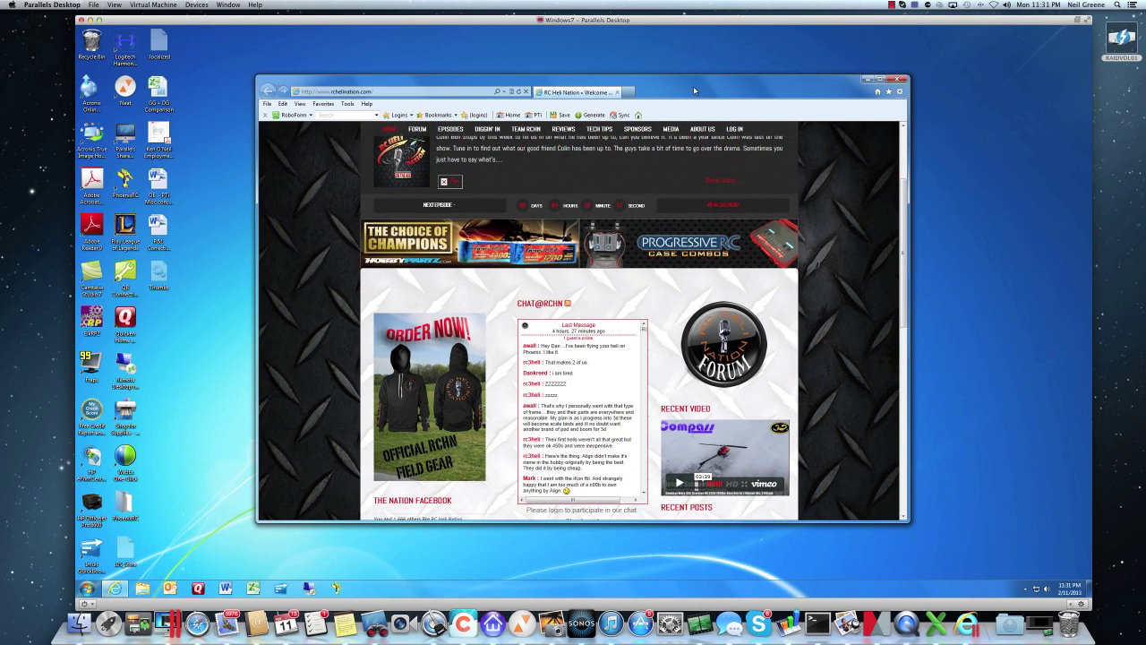
{"action": "left_click_drag", "start_coordinate": [904, 207], "coordinate": [904, 174]}
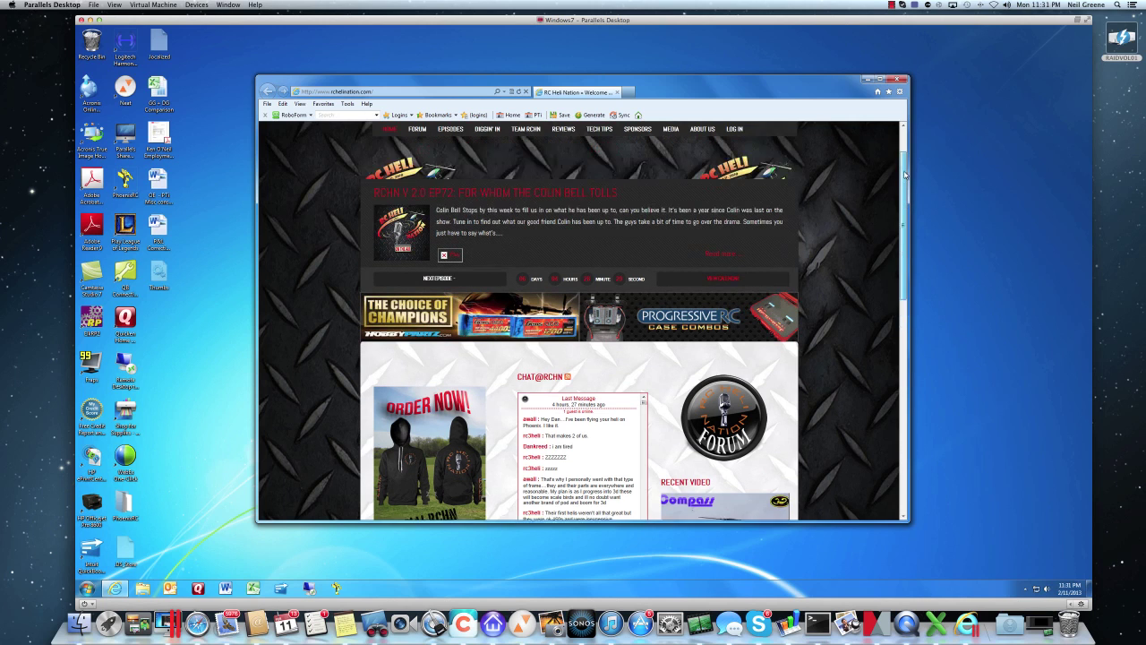
{"action": "left_click", "coordinate": [878, 79]}
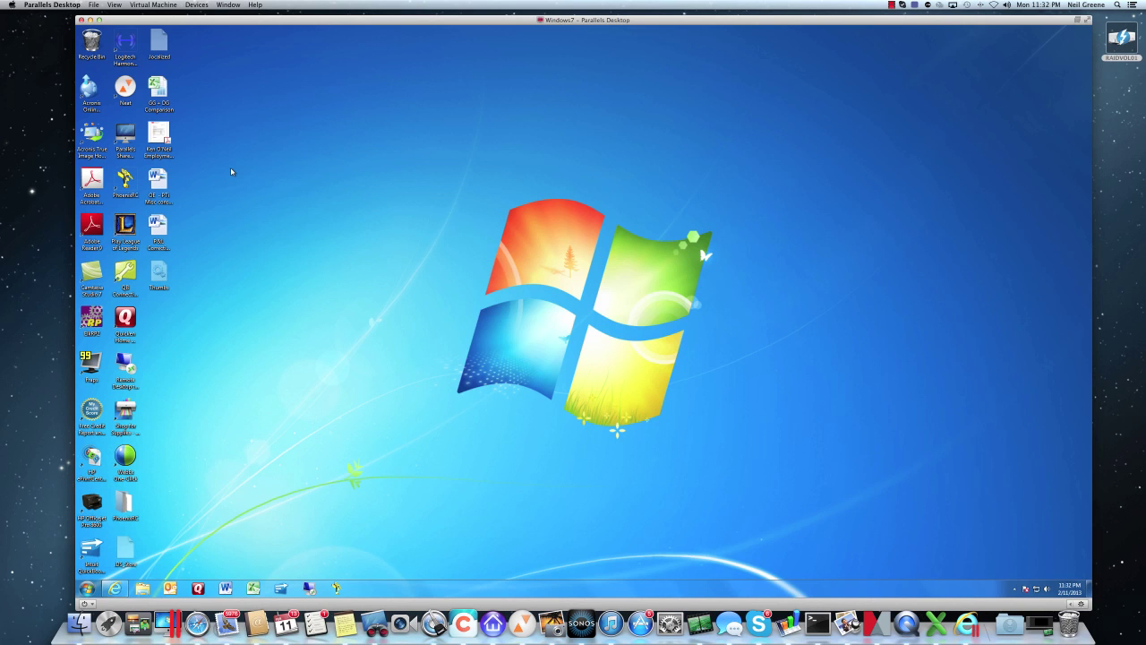
Glance at Safari, then switch the Windows 7 virtual machine to full screen
{"action": "key", "text": "super+Tab"}
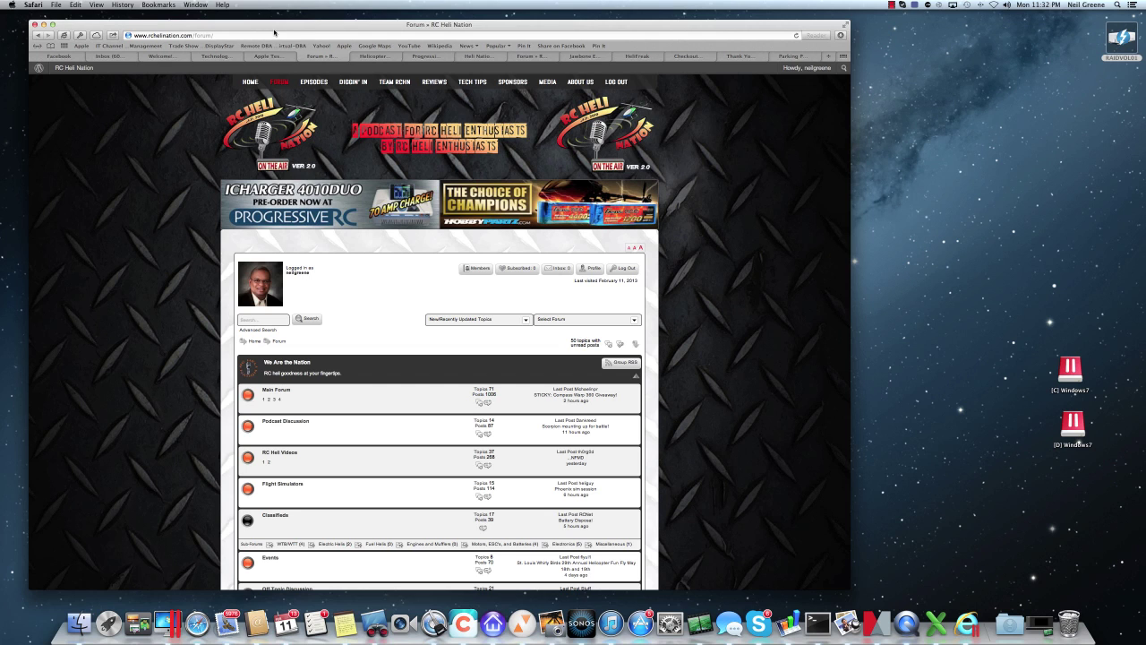
{"action": "key", "text": "super+Tab"}
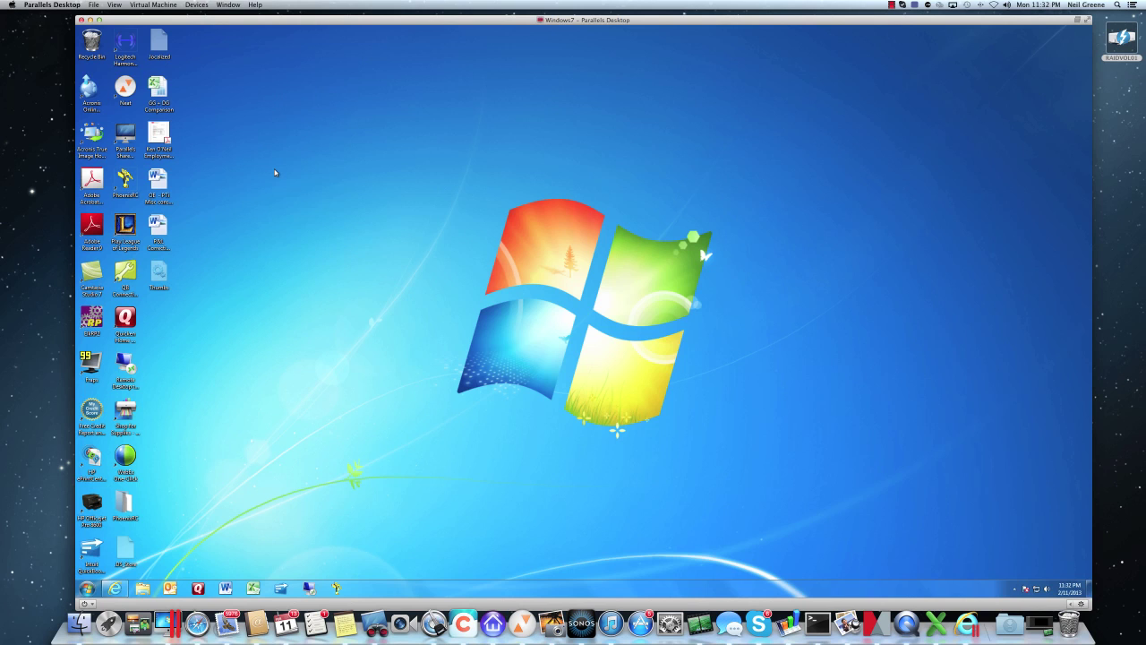
{"action": "left_click", "coordinate": [113, 4]}
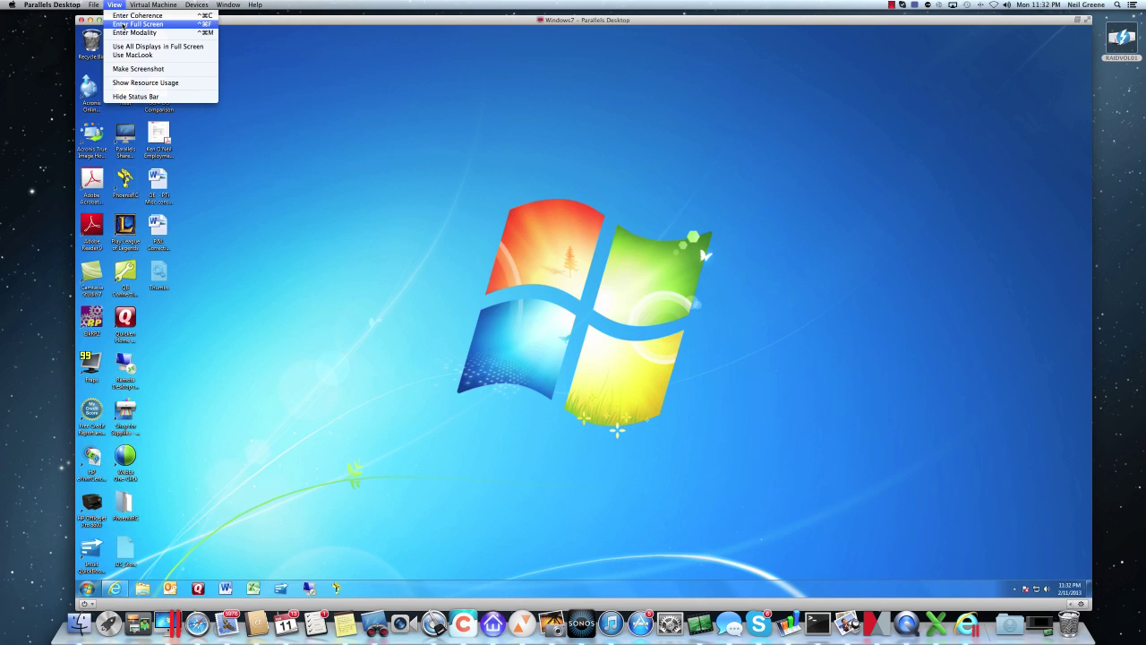
{"action": "left_click", "coordinate": [125, 24]}
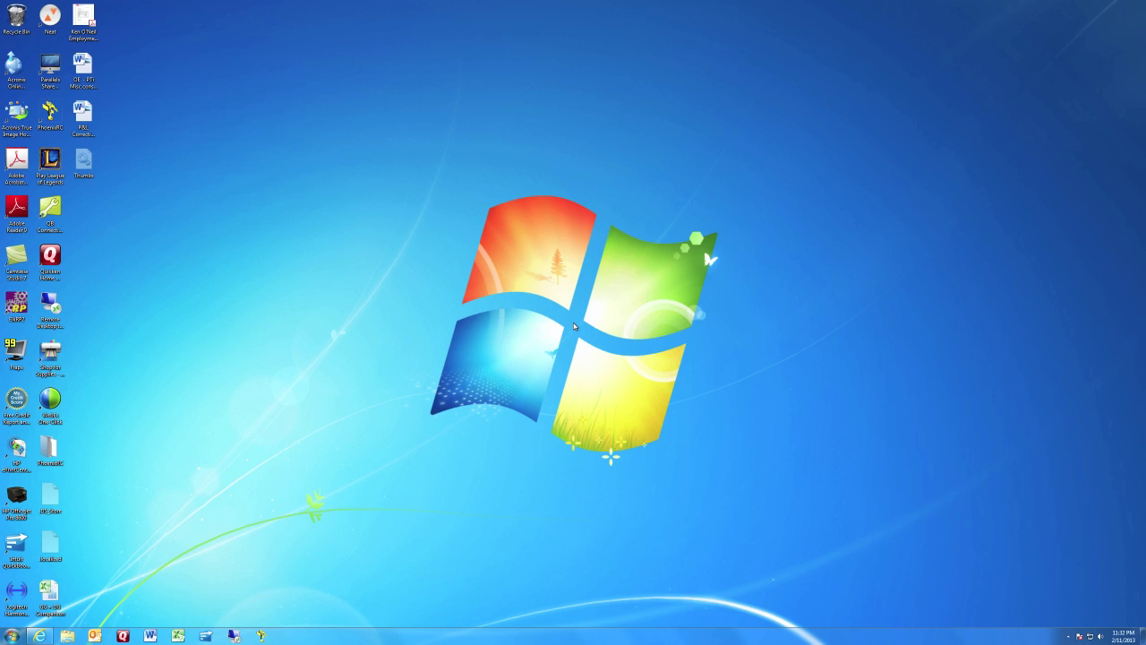
Browse the Facebook, Gmail, LinkedIn, eWeek and RC Heli Nation tabs in Safari, then return to Windows
{"action": "key", "text": "super+Tab"}
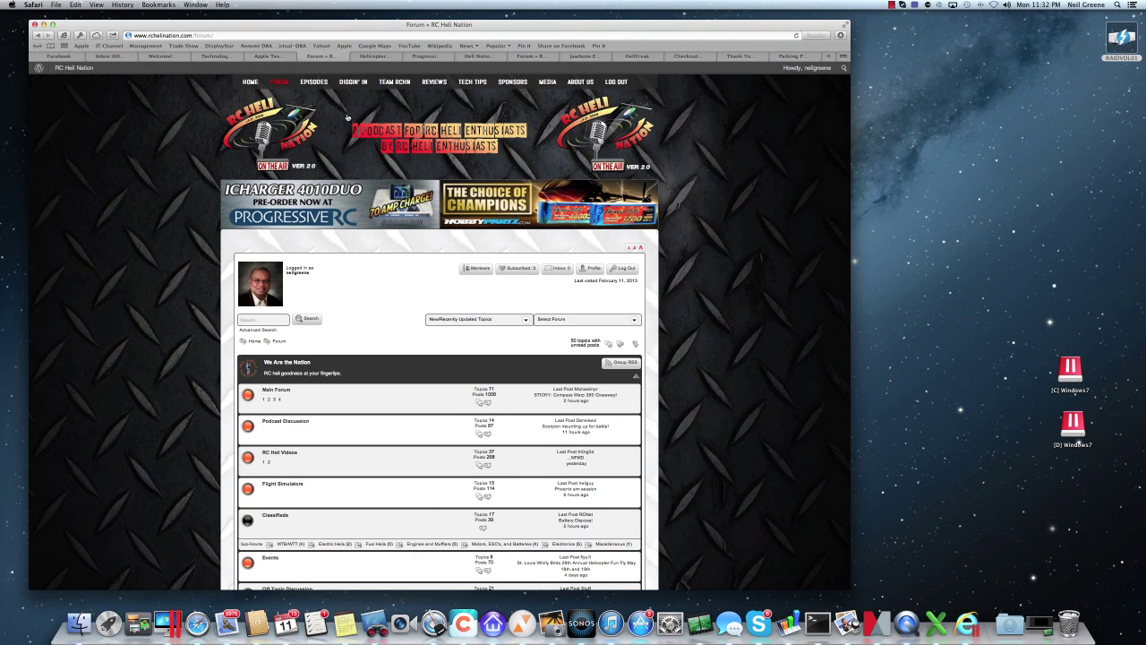
{"action": "left_click", "coordinate": [84, 56]}
{"action": "left_click", "coordinate": [112, 56]}
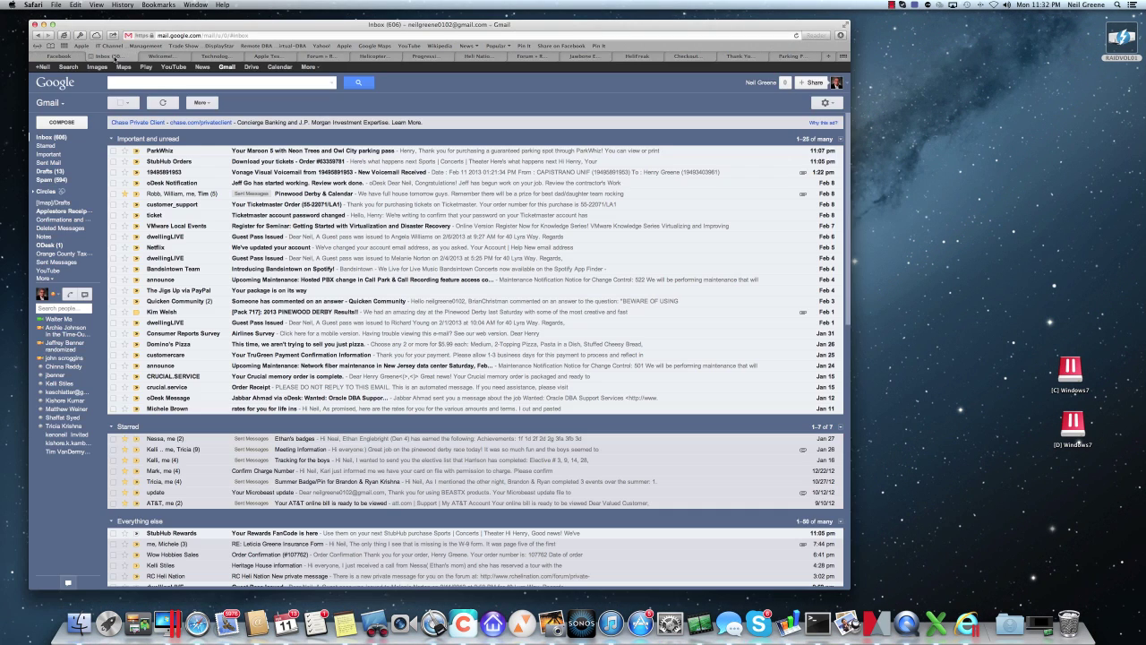
{"action": "left_click", "coordinate": [158, 56]}
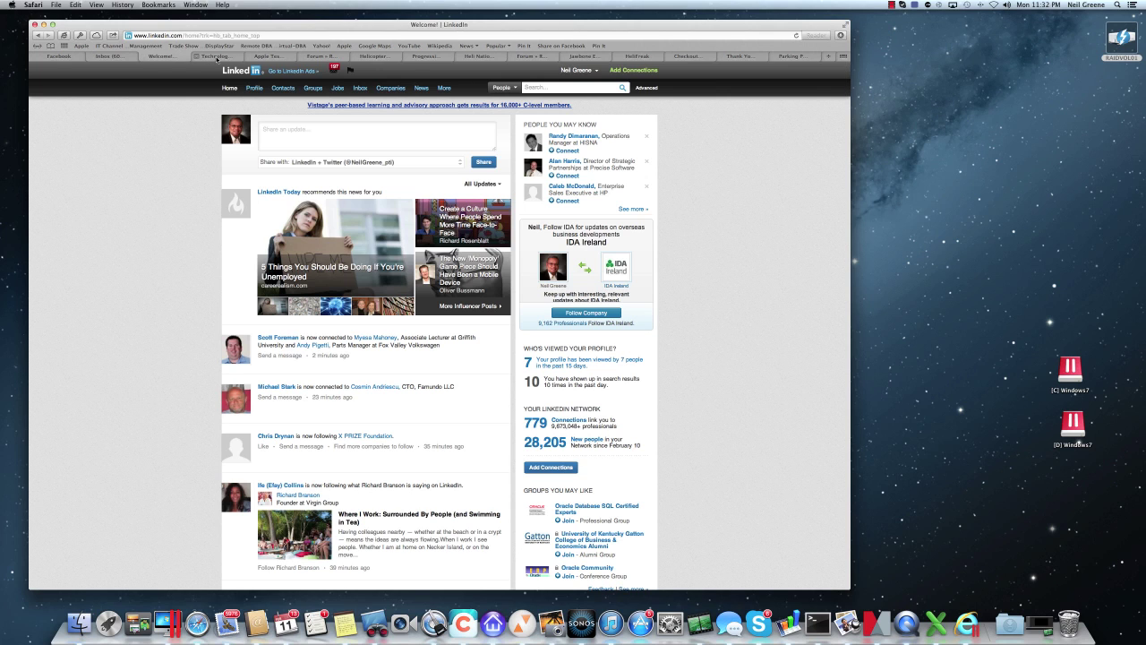
{"action": "left_click", "coordinate": [216, 57]}
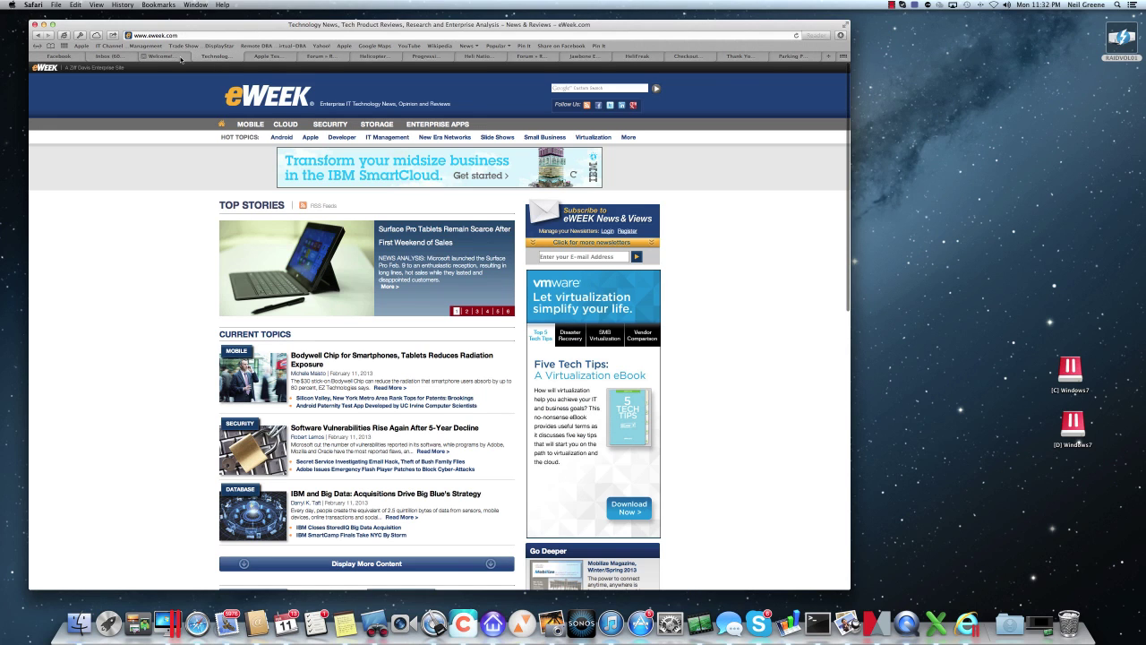
{"action": "left_click", "coordinate": [317, 58]}
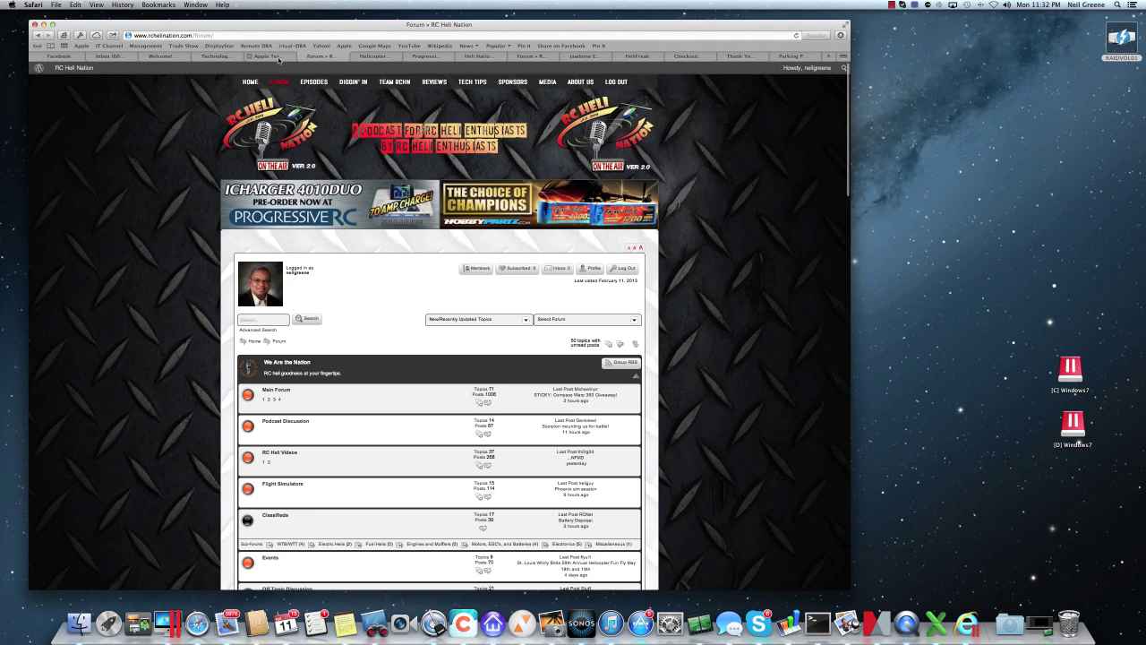
{"action": "key", "text": "super+Tab"}
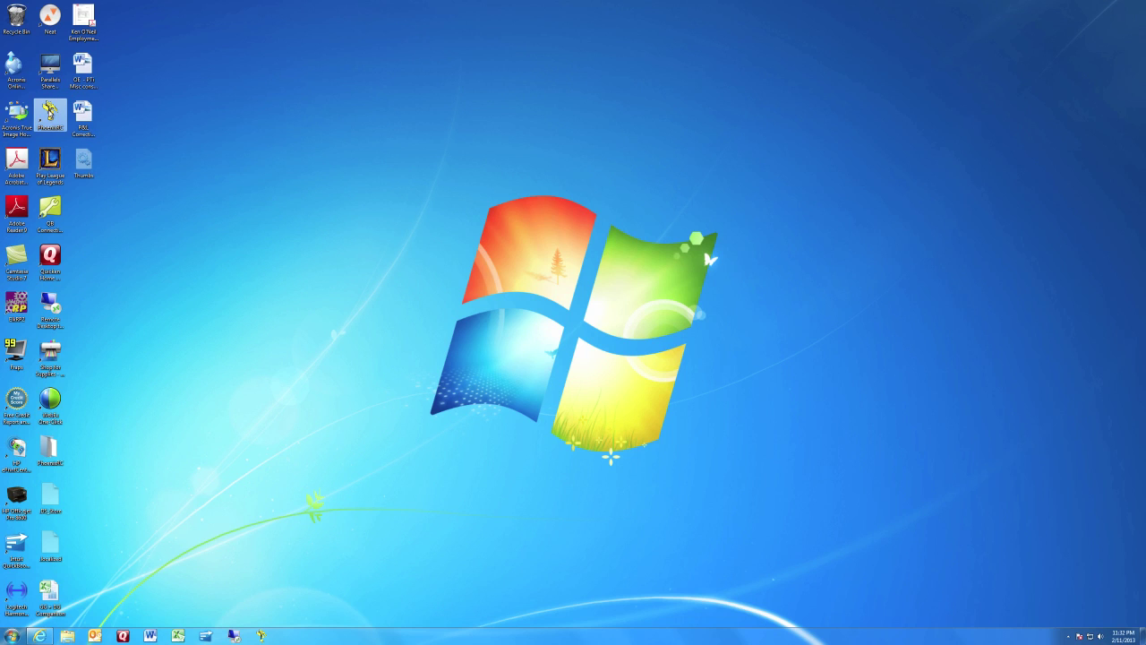
Launch PhoenixRC v4.0 from its desktop icon and let it load
{"action": "double_click", "coordinate": [52, 110]}
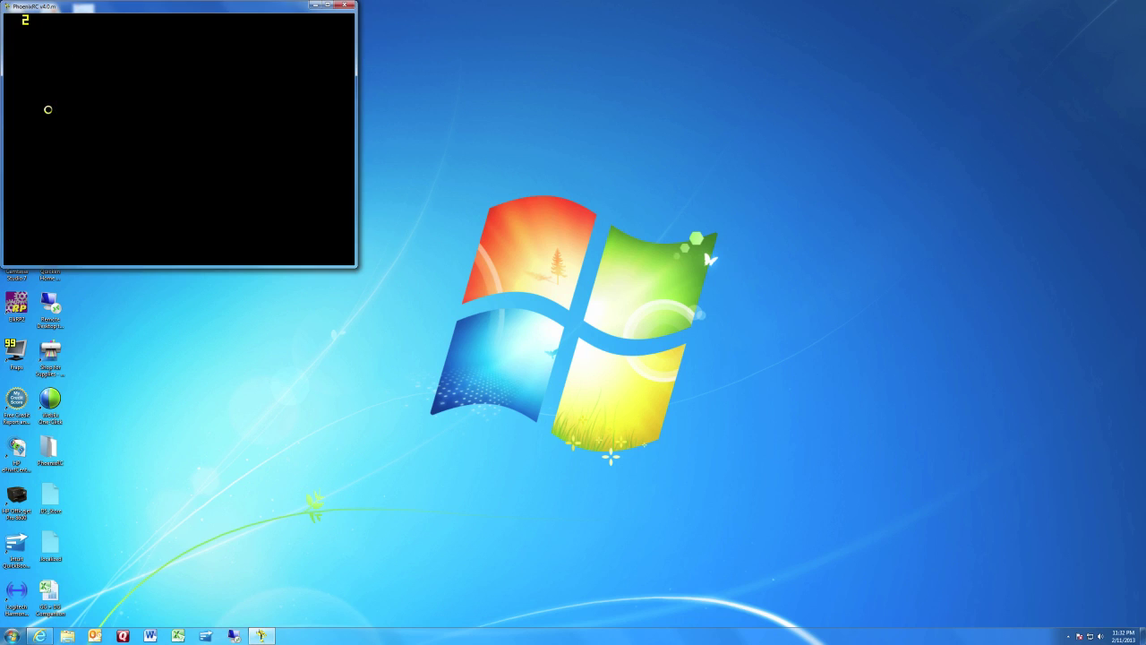